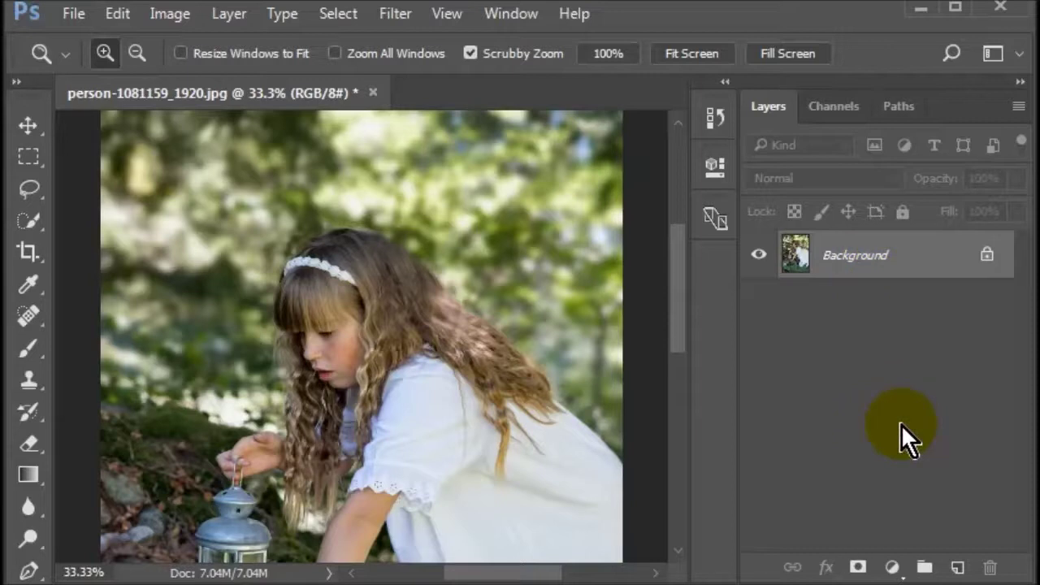
Add a Color Lookup adjustment layer using the NightFromDay.CUBE 3D LUT file
{"action": "left_click", "coordinate": [891, 568]}
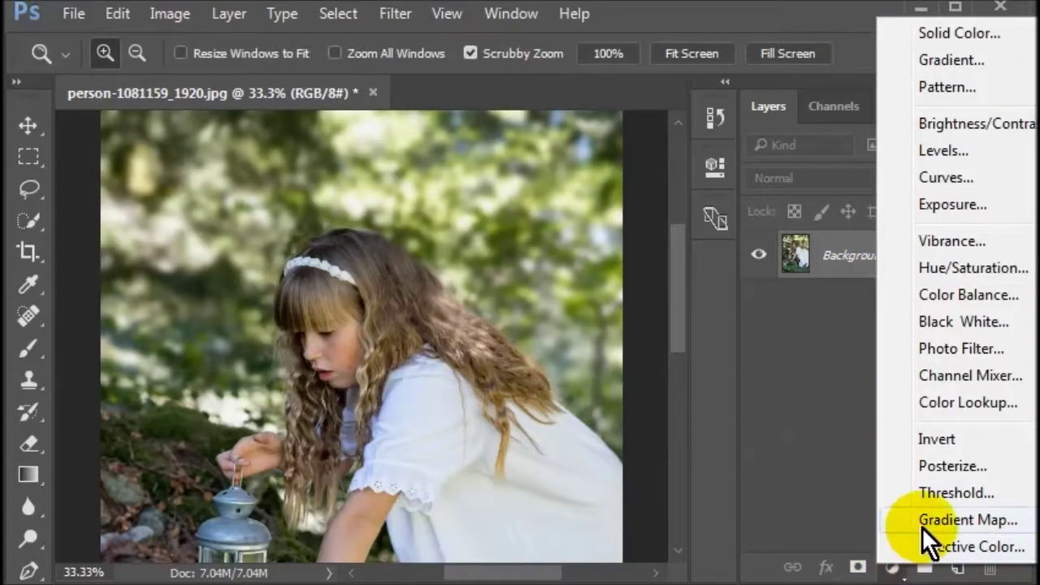
{"action": "left_click", "coordinate": [936, 408]}
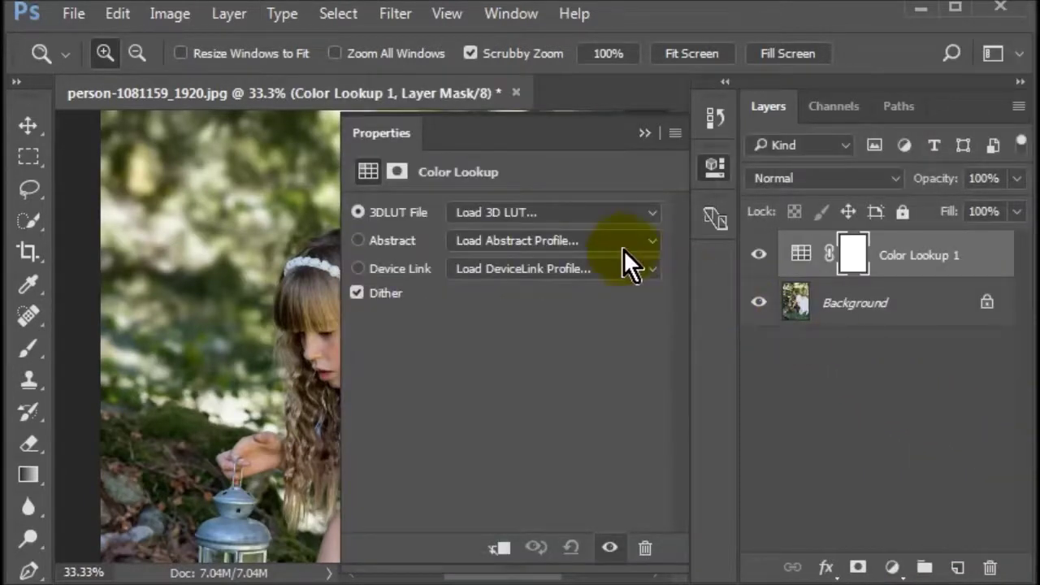
{"action": "left_click", "coordinate": [582, 214]}
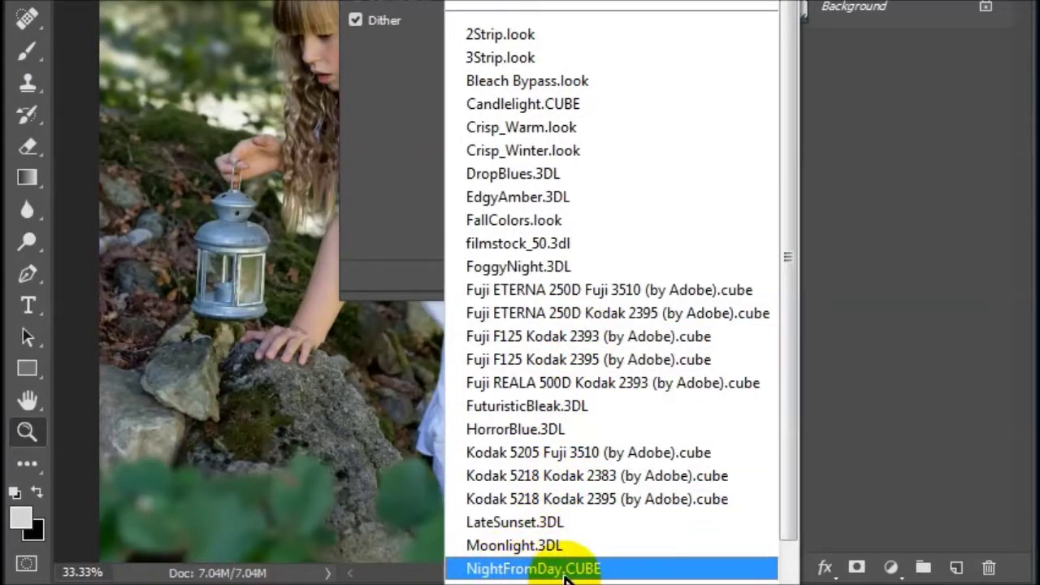
{"action": "left_click", "coordinate": [525, 569]}
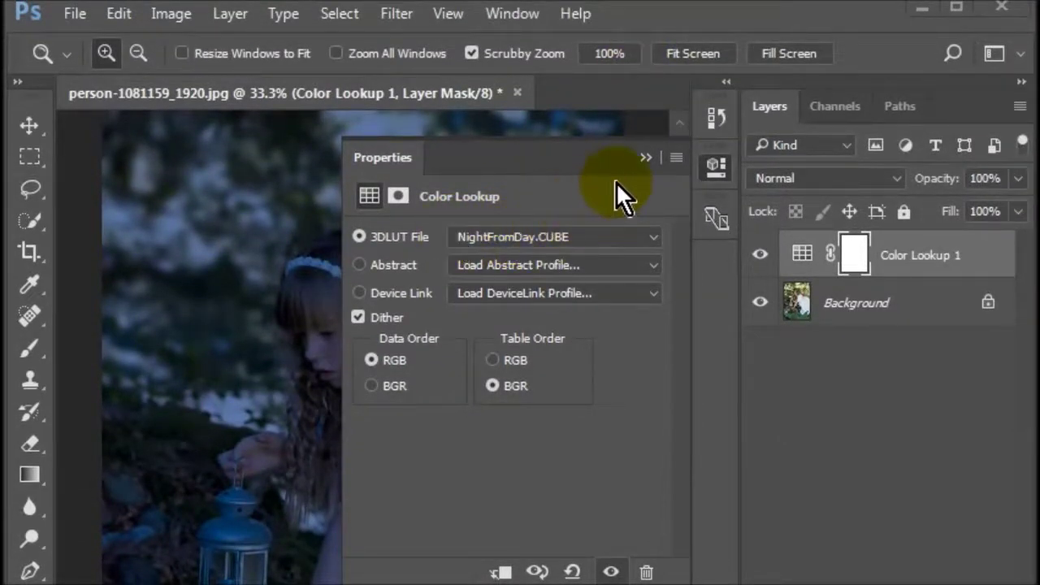
{"action": "left_click", "coordinate": [647, 158]}
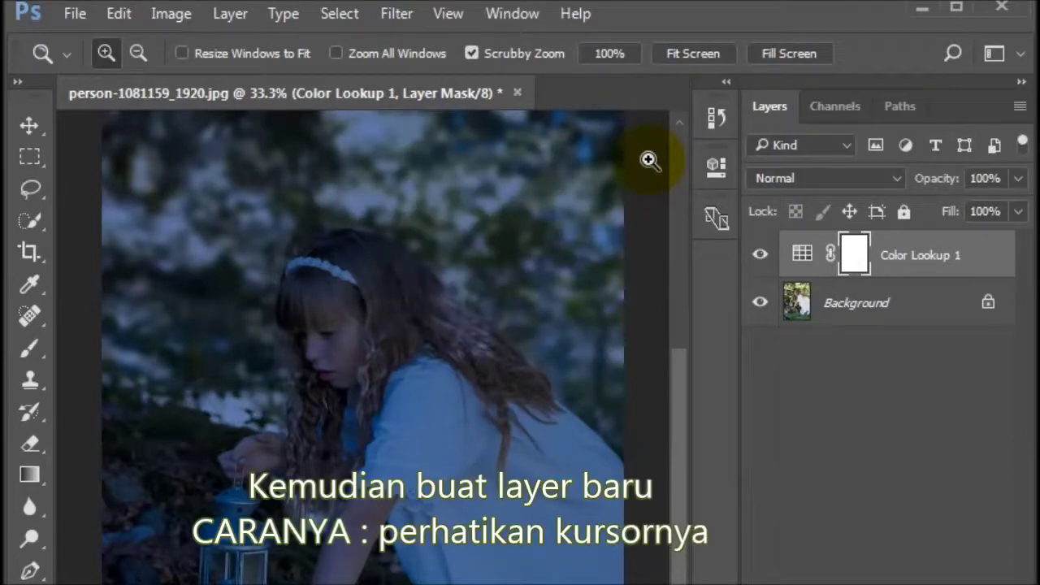
Create a new empty layer named 'Pembiasan cahaya' and make it active
{"action": "left_click_drag", "start_coordinate": [684, 365], "coordinate": [686, 418]}
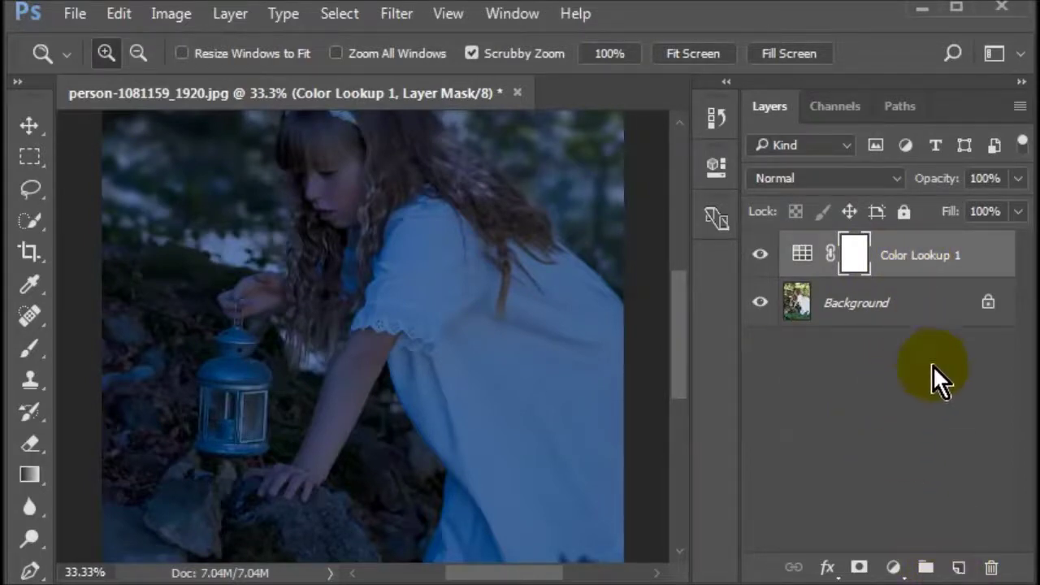
{"action": "left_click", "coordinate": [961, 566]}
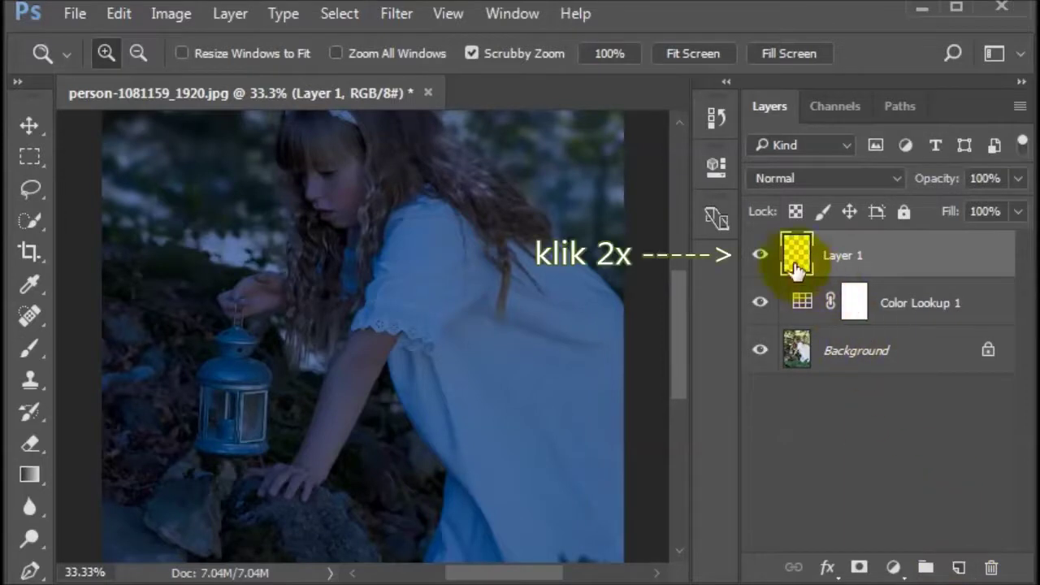
{"action": "double_click", "coordinate": [837, 253]}
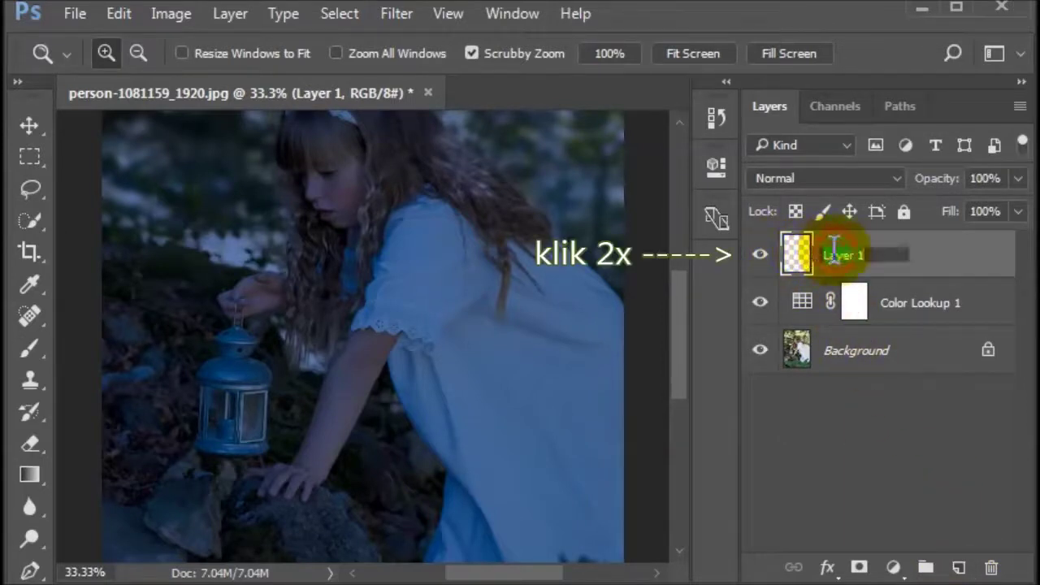
{"action": "type", "text": "Pembiasan cahaya"}
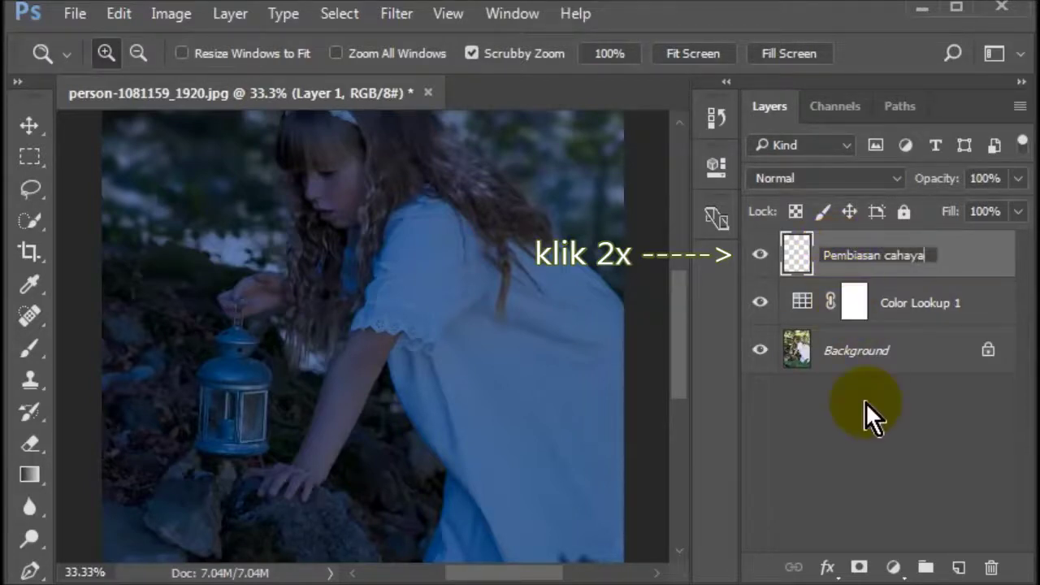
{"action": "left_click", "coordinate": [866, 407]}
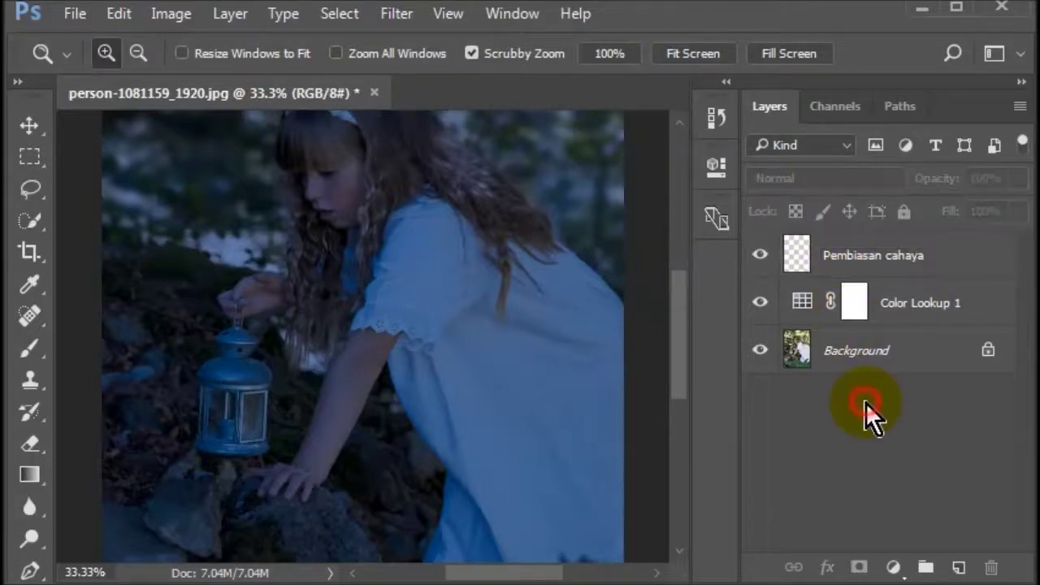
{"action": "left_click", "coordinate": [873, 268]}
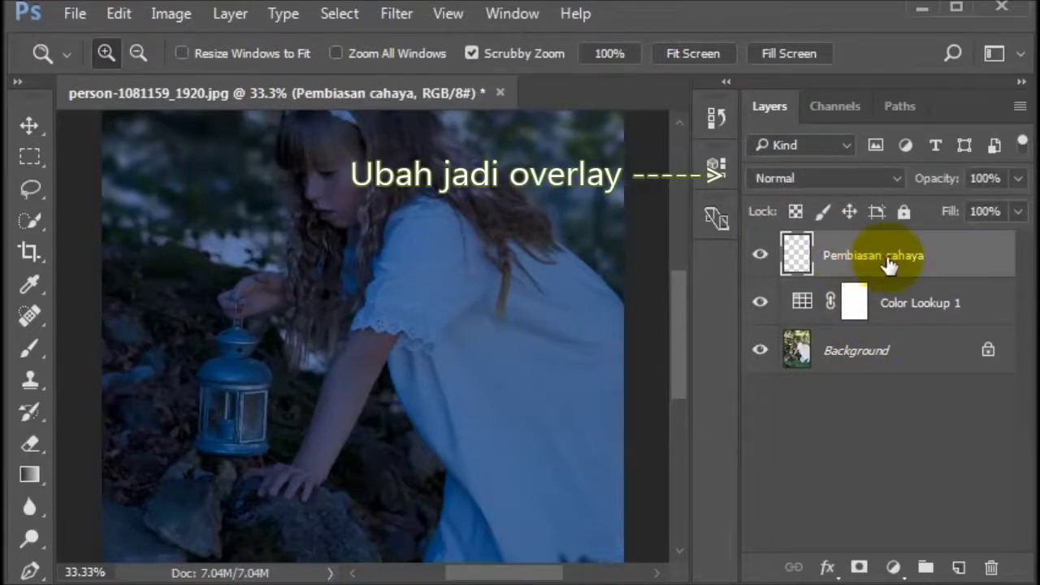
Switch the Pembiasan cahaya layer's blend mode to Overlay
{"action": "left_click", "coordinate": [894, 181]}
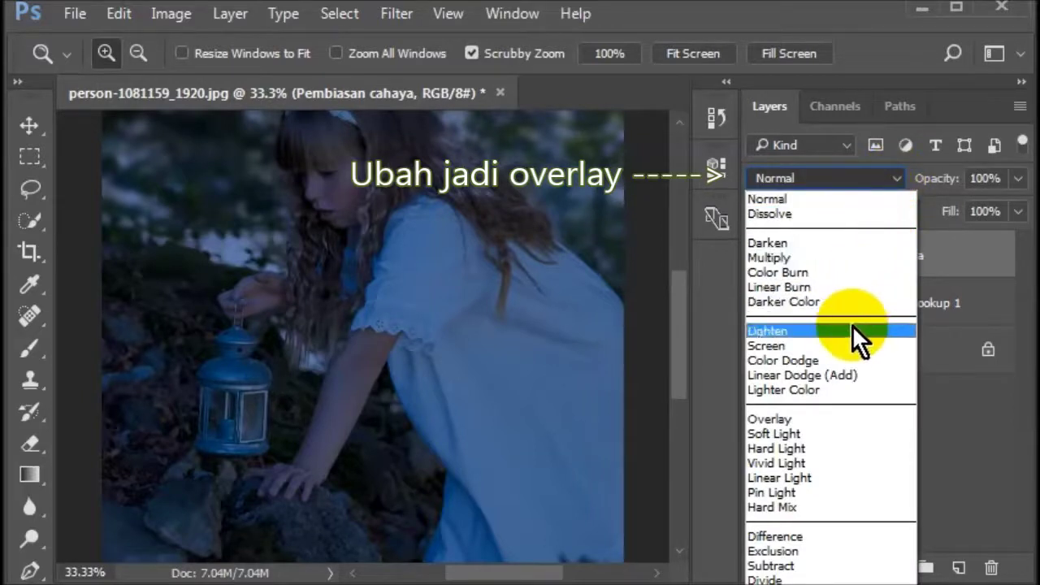
{"action": "left_click", "coordinate": [832, 417]}
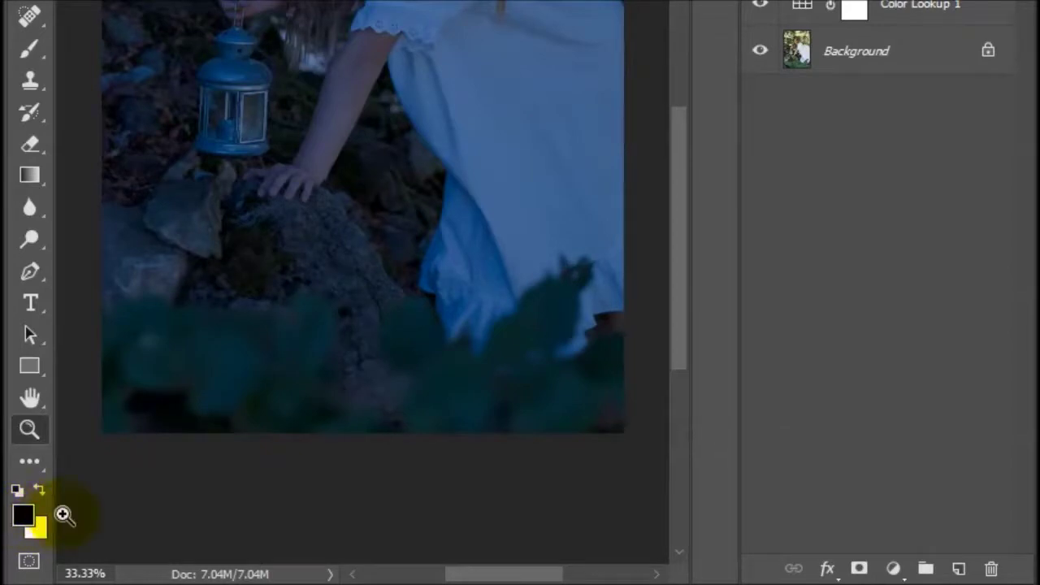
{"action": "left_click", "coordinate": [88, 507]}
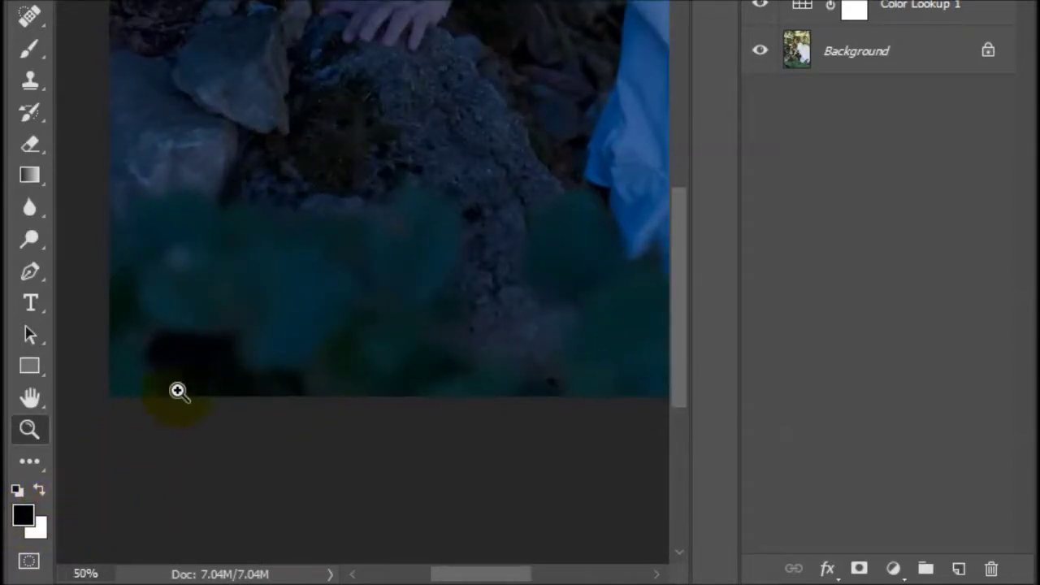
Set the foreground colour to a saturated bright orange (fc8800)
{"action": "left_click", "coordinate": [20, 515]}
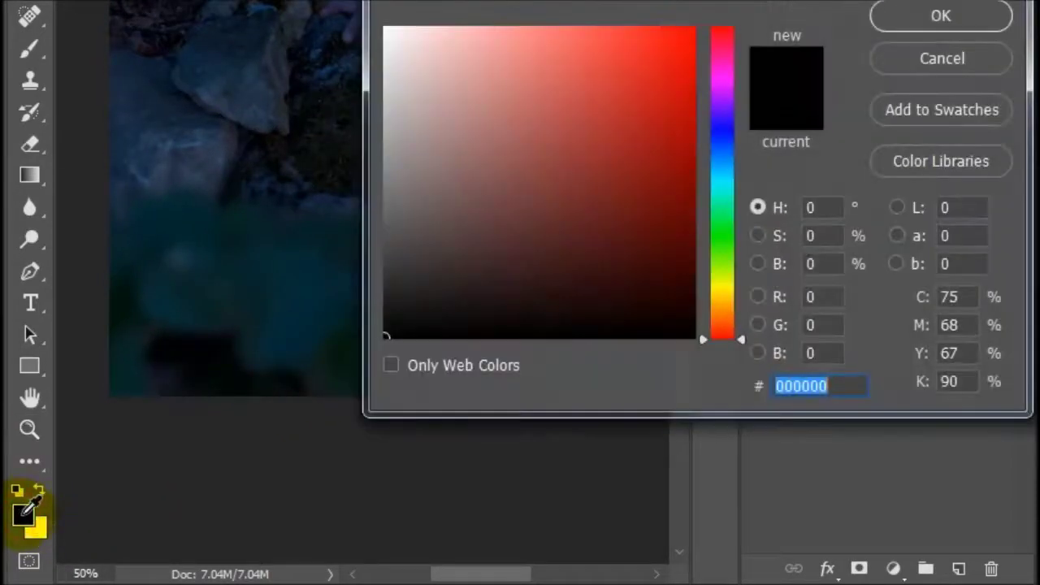
{"action": "left_click", "coordinate": [720, 303]}
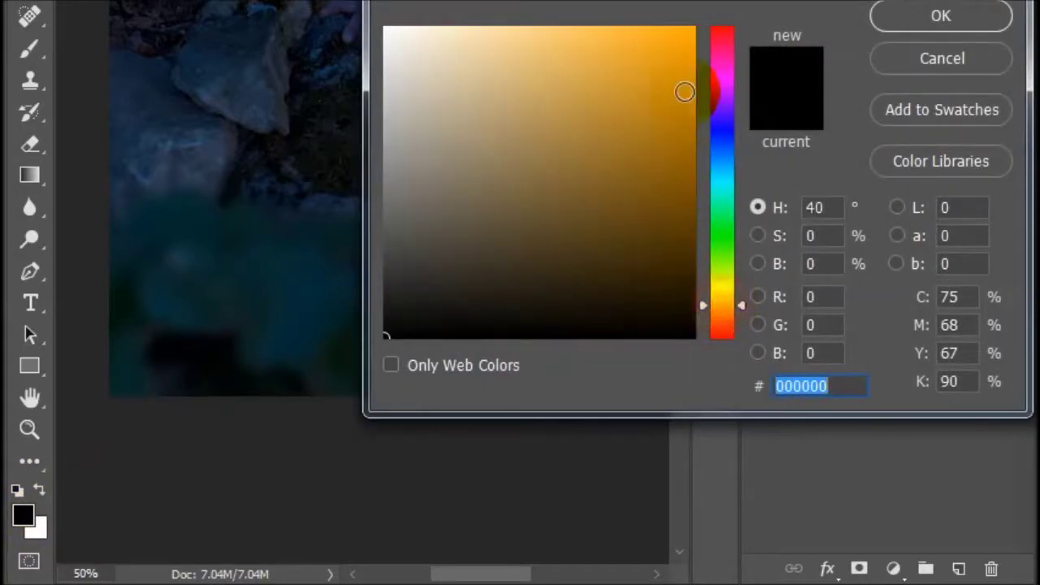
{"action": "left_click_drag", "start_coordinate": [740, 306], "coordinate": [740, 311]}
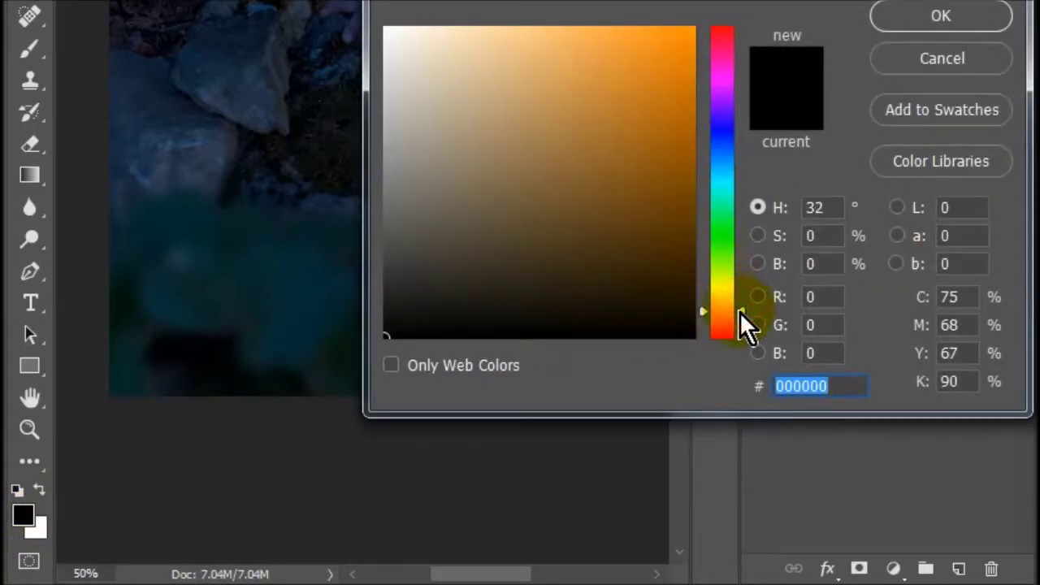
{"action": "left_click_drag", "start_coordinate": [662, 42], "coordinate": [717, 35]}
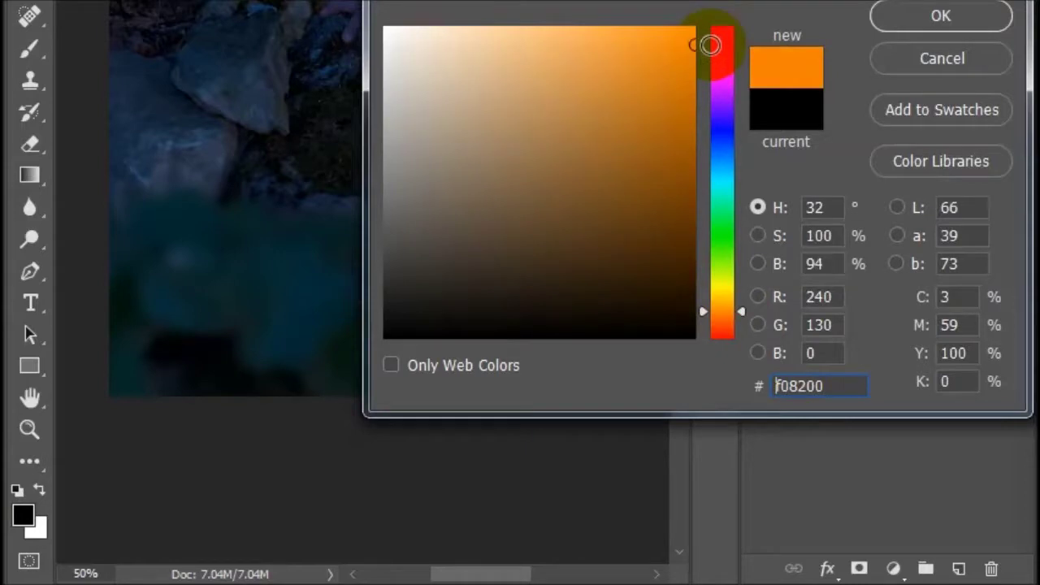
{"action": "left_click", "coordinate": [934, 20]}
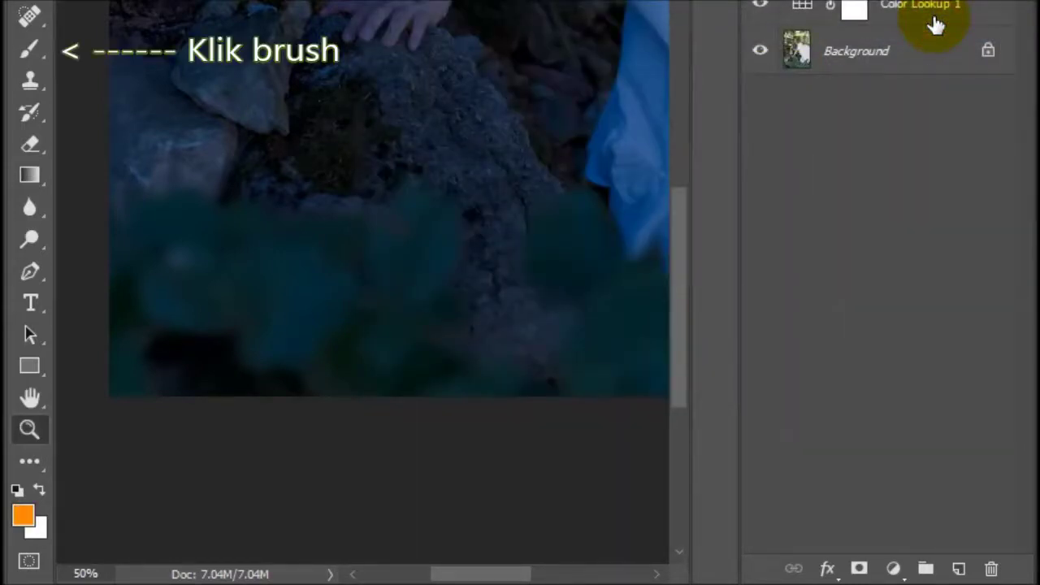
{"action": "left_click", "coordinate": [41, 65]}
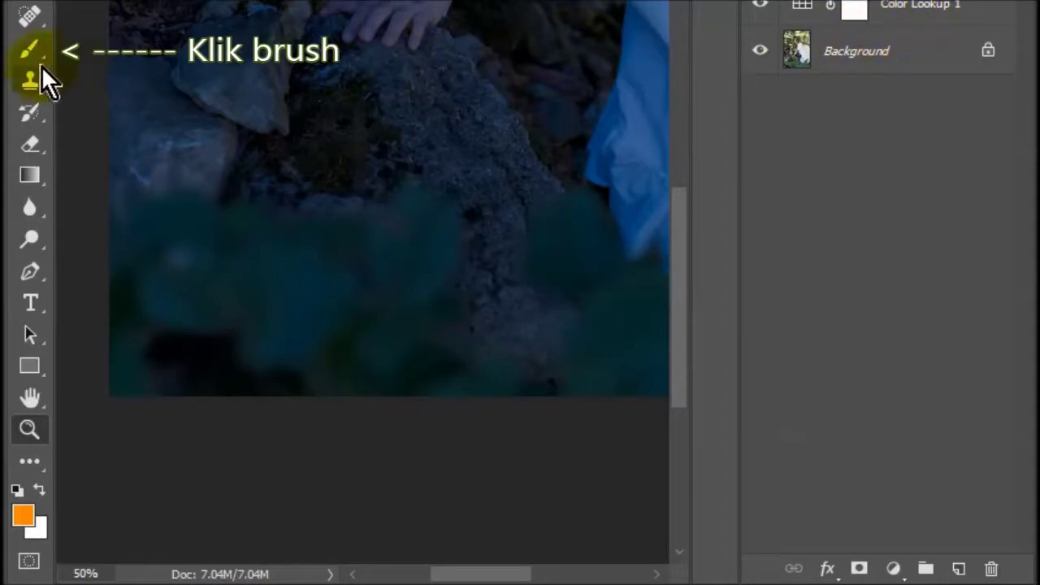
With the Brush at 100% opacity, paint orange light across the lantern glass
{"action": "left_click", "coordinate": [35, 54]}
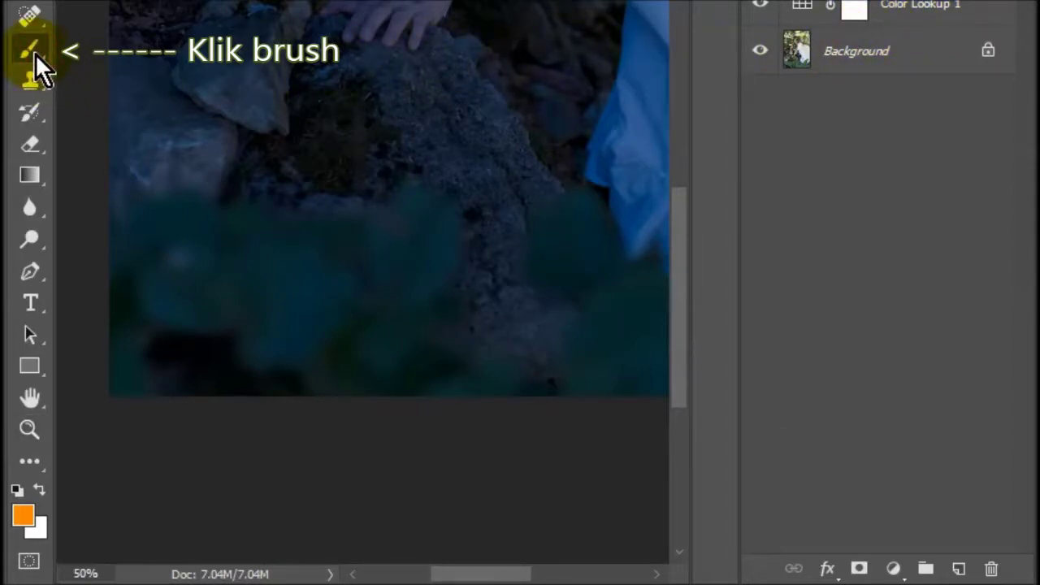
{"action": "mouse_move", "coordinate": [244, 77]}
{"action": "left_mouse_down"}
{"action": "mouse_move", "coordinate": [280, 114]}
{"action": "mouse_move", "coordinate": [278, 97]}
{"action": "left_mouse_up"}
{"action": "key", "text": "ctrl+z"}
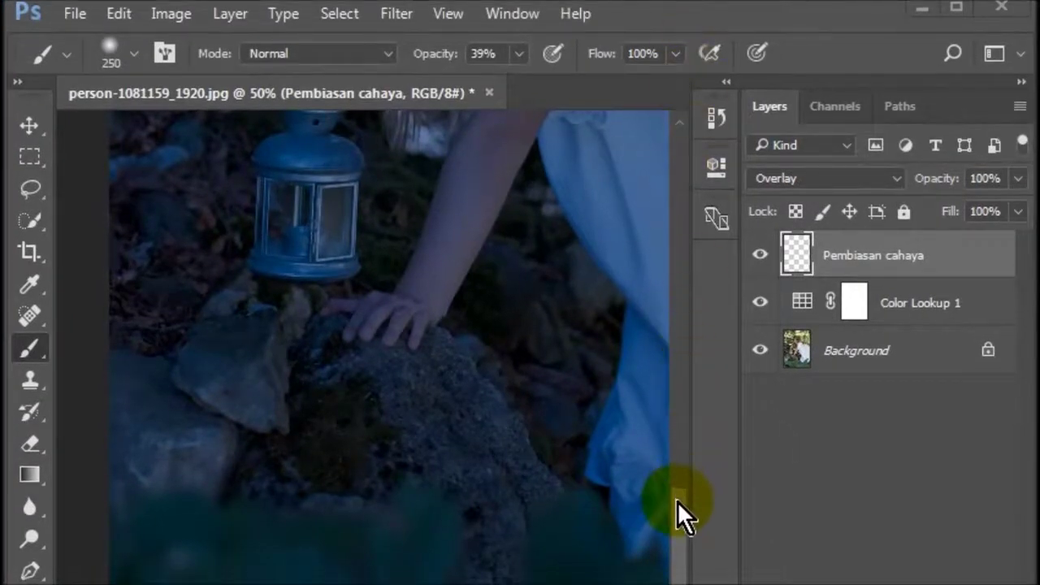
{"action": "left_click_drag", "start_coordinate": [679, 513], "coordinate": [686, 462]}
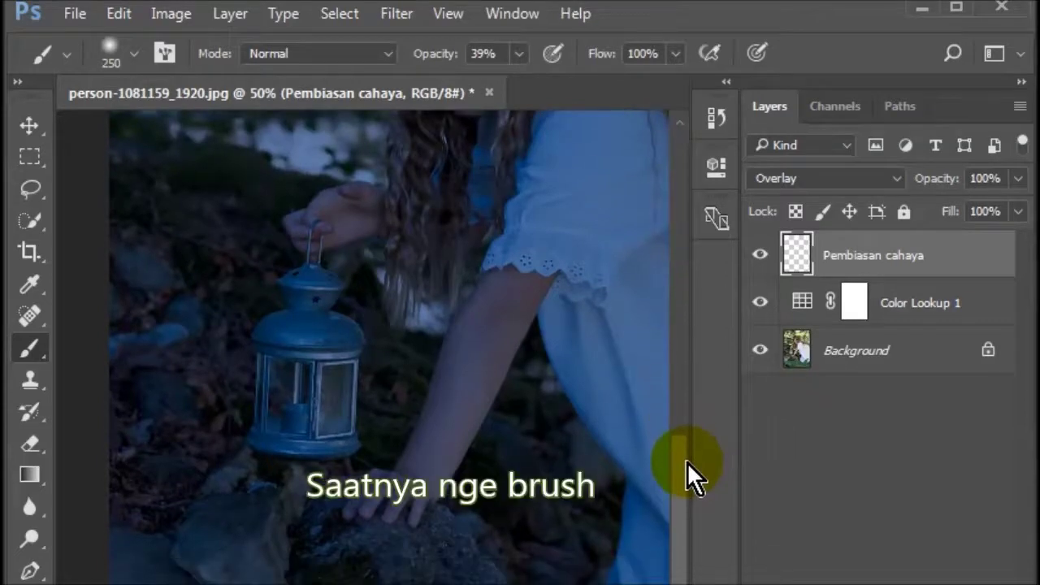
{"action": "scroll", "coordinate": [379, 347], "scroll_direction": "right", "scroll_amount": 1}
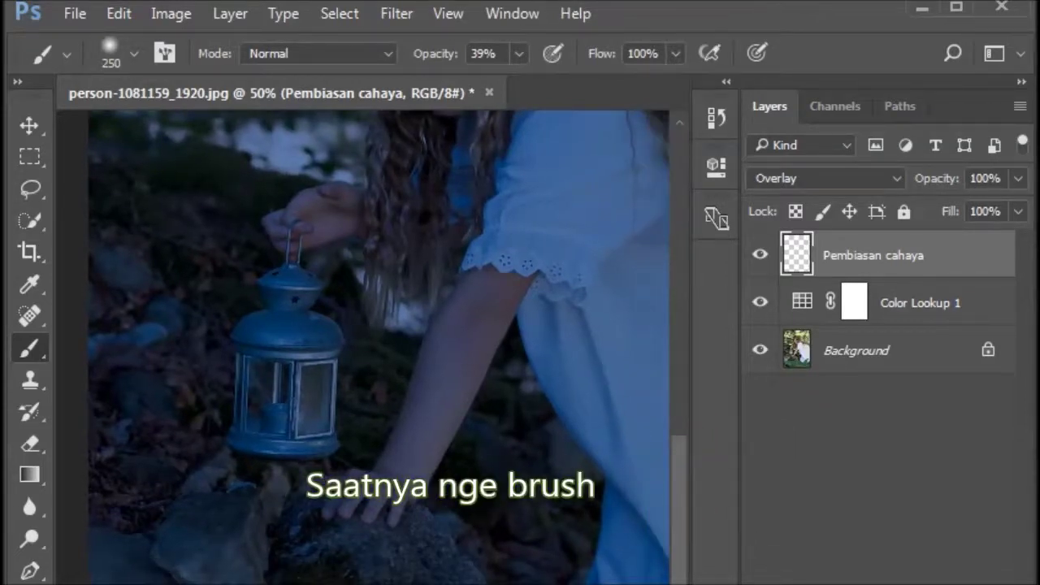
{"action": "scroll", "coordinate": [379, 347], "scroll_direction": "right", "scroll_amount": 1}
{"action": "left_click", "coordinate": [258, 376]}
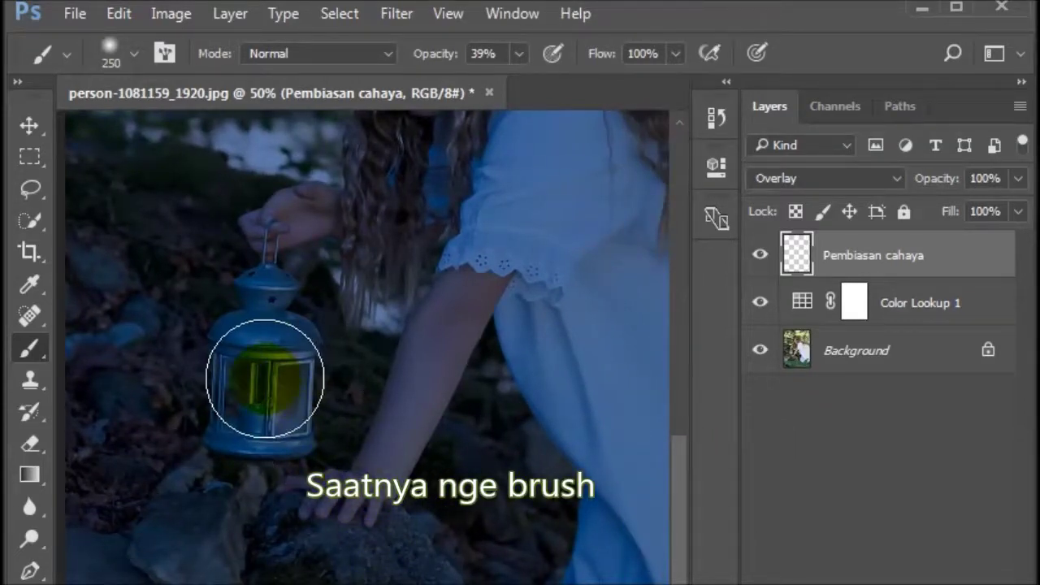
{"action": "key", "text": "ctrl+z"}
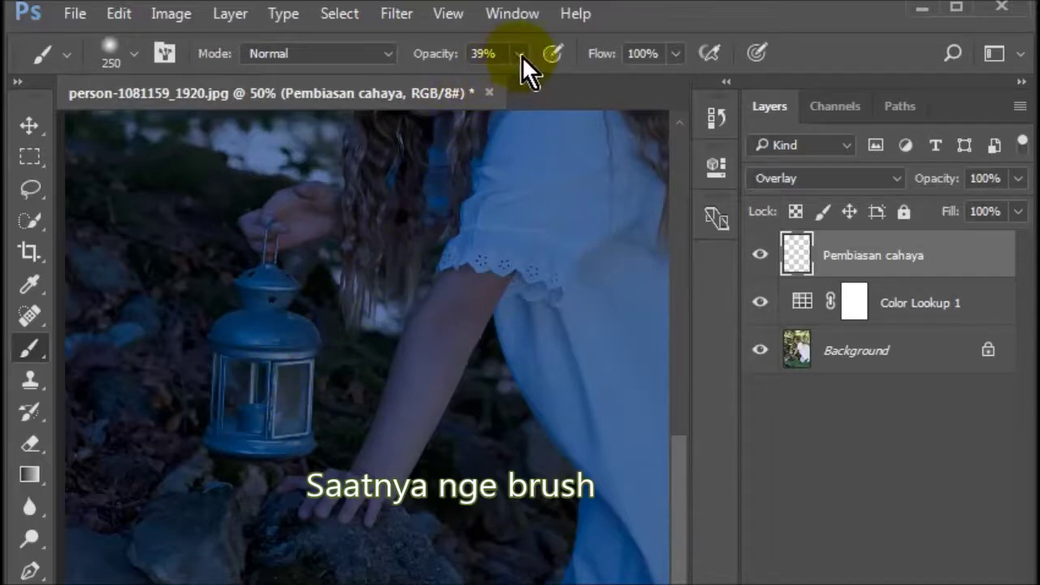
{"action": "left_click_drag", "start_coordinate": [522, 56], "coordinate": [526, 83]}
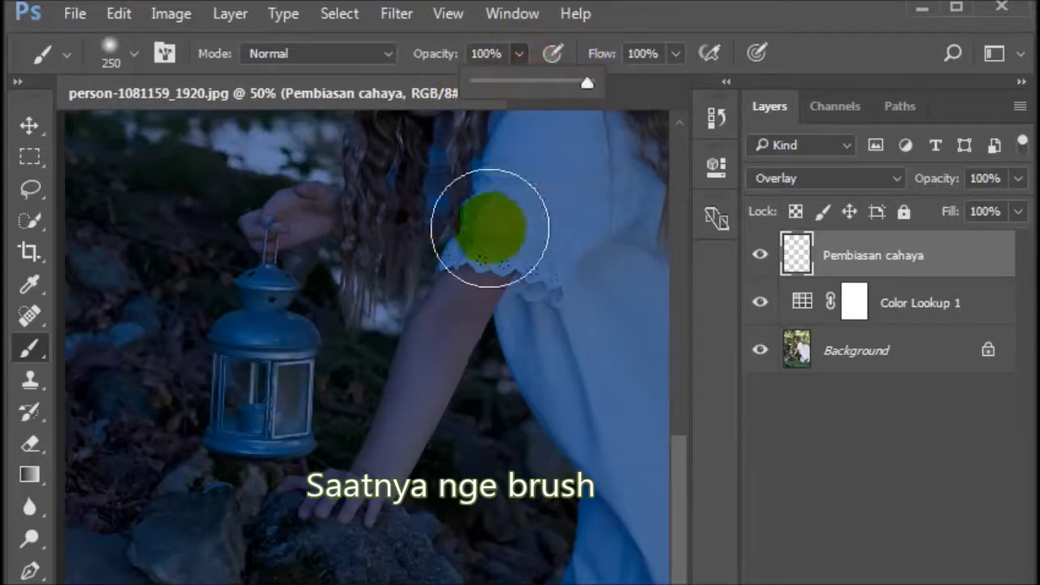
{"action": "left_click", "coordinate": [267, 397]}
{"action": "mouse_move", "coordinate": [265, 398]}
{"action": "left_mouse_down"}
{"action": "mouse_move", "coordinate": [255, 390]}
{"action": "mouse_move", "coordinate": [272, 395]}
{"action": "mouse_move", "coordinate": [254, 407]}
{"action": "left_mouse_up"}
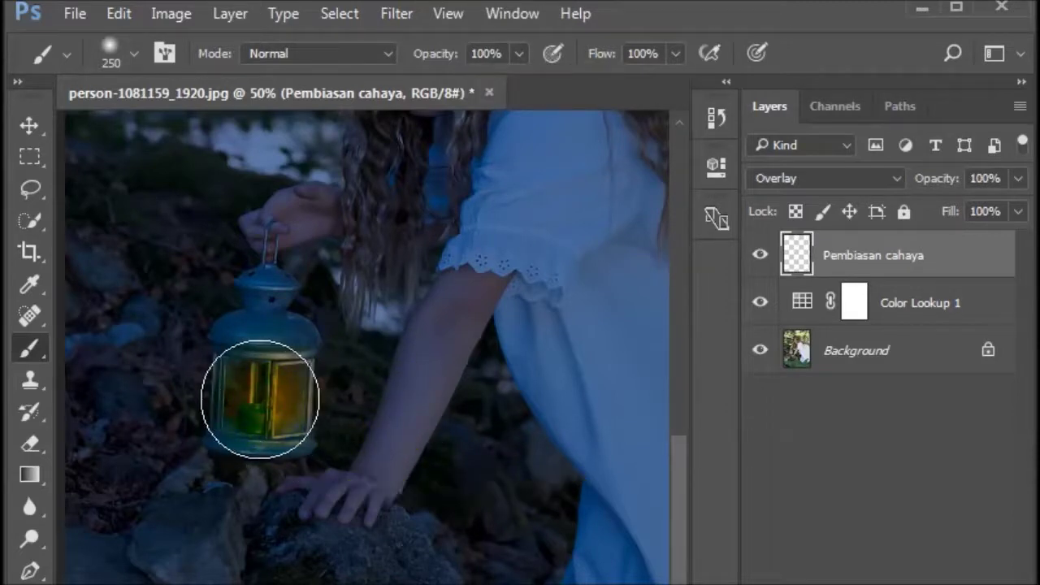
{"action": "left_click", "coordinate": [557, 330]}
{"action": "key", "text": "ctrl+z"}
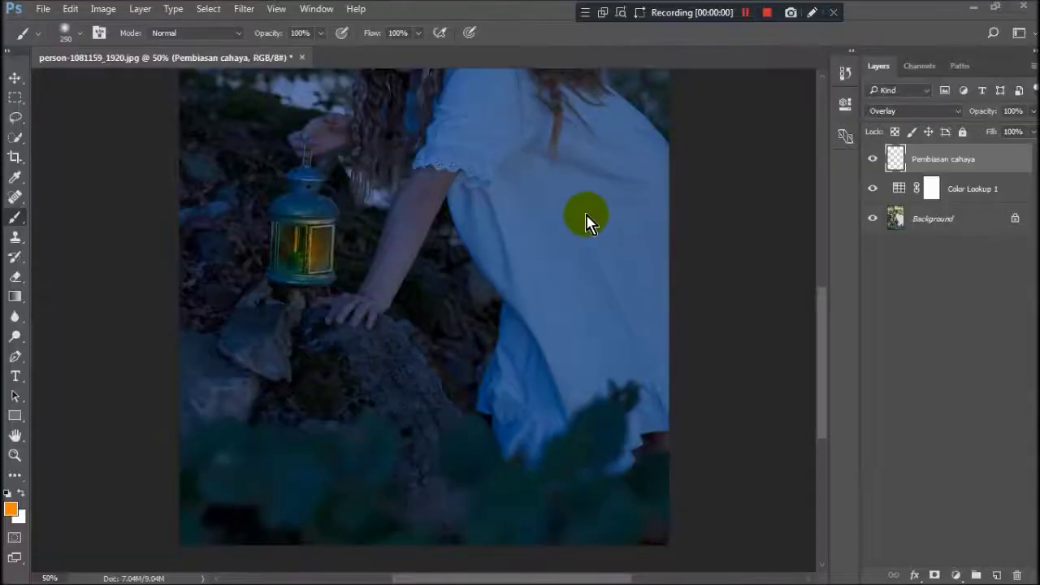
Resize the brush with [ and ] and paint orange onto the hair, undoing sleeve strokes
{"action": "key", "text": "z"}
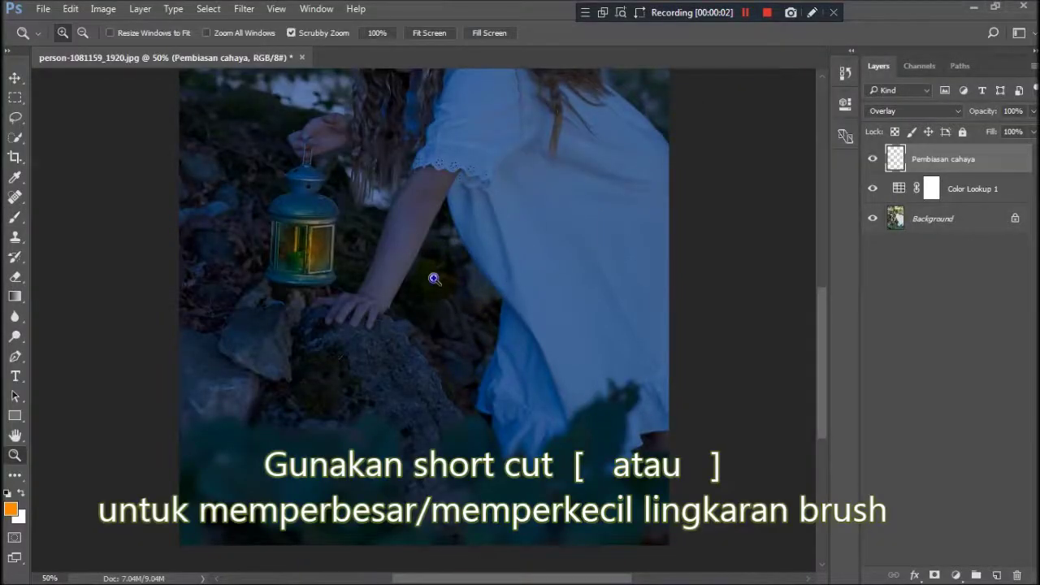
{"action": "left_click_drag", "start_coordinate": [455, 295], "coordinate": [449, 287]}
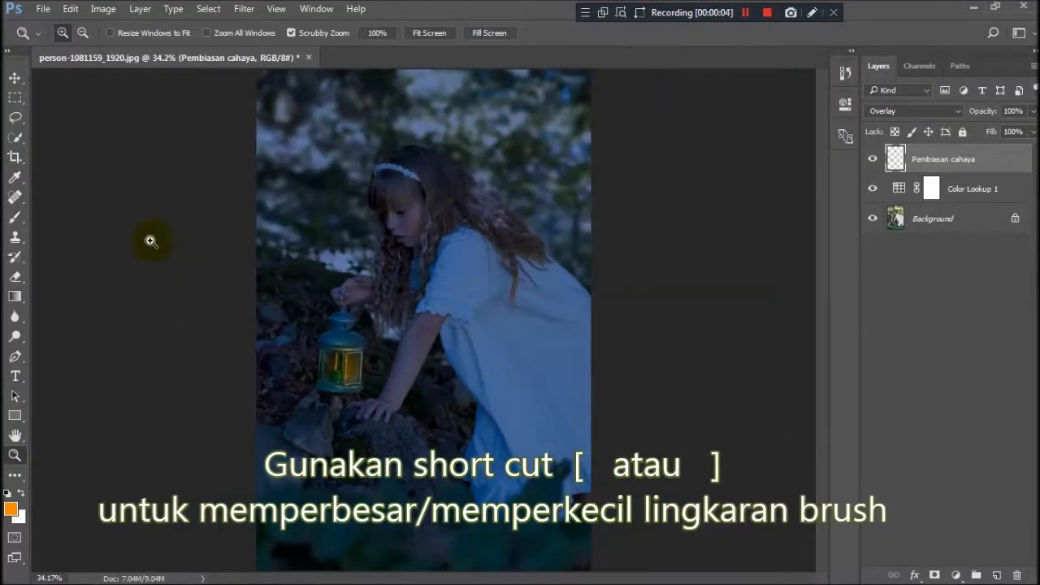
{"action": "left_click", "coordinate": [15, 217]}
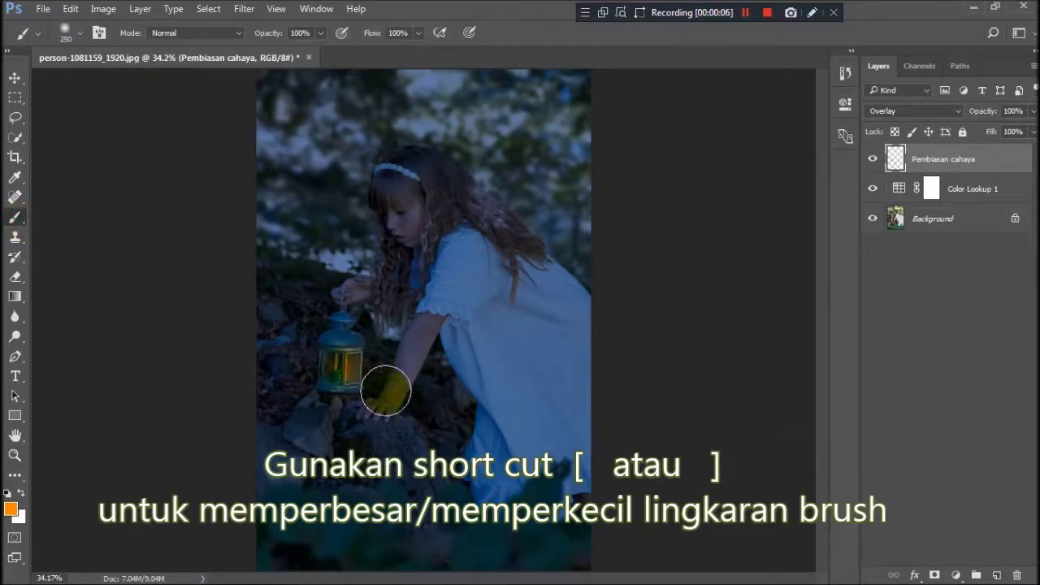
{"action": "key", "text": "bracketright"}
{"action": "key", "text": "bracketright"}
{"action": "key", "text": "bracketright"}
{"action": "key", "text": "bracketright"}
{"action": "key", "text": "bracketright"}
{"action": "key", "text": "bracketright"}
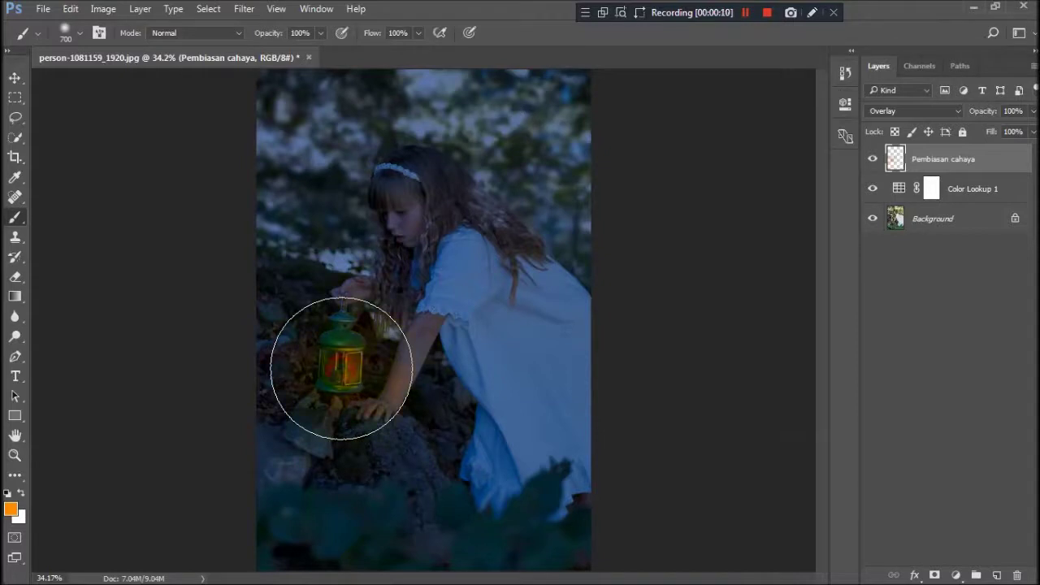
{"action": "key", "text": "bracketright"}
{"action": "key", "text": "bracketright"}
{"action": "key", "text": "bracketright"}
{"action": "key", "text": "bracketleft"}
{"action": "key", "text": "bracketleft"}
{"action": "key", "text": "bracketleft"}
{"action": "left_click_drag", "start_coordinate": [399, 290], "coordinate": [411, 290]}
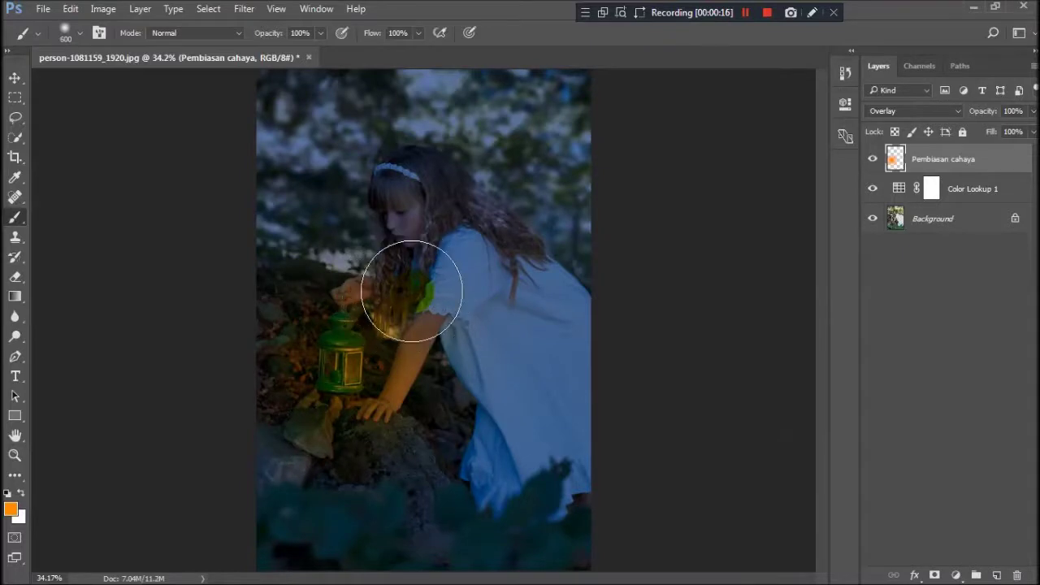
{"action": "key", "text": "ctrl+z"}
{"action": "left_click", "coordinate": [383, 204]}
{"action": "key", "text": "ctrl+z"}
{"action": "left_click", "coordinate": [322, 33]}
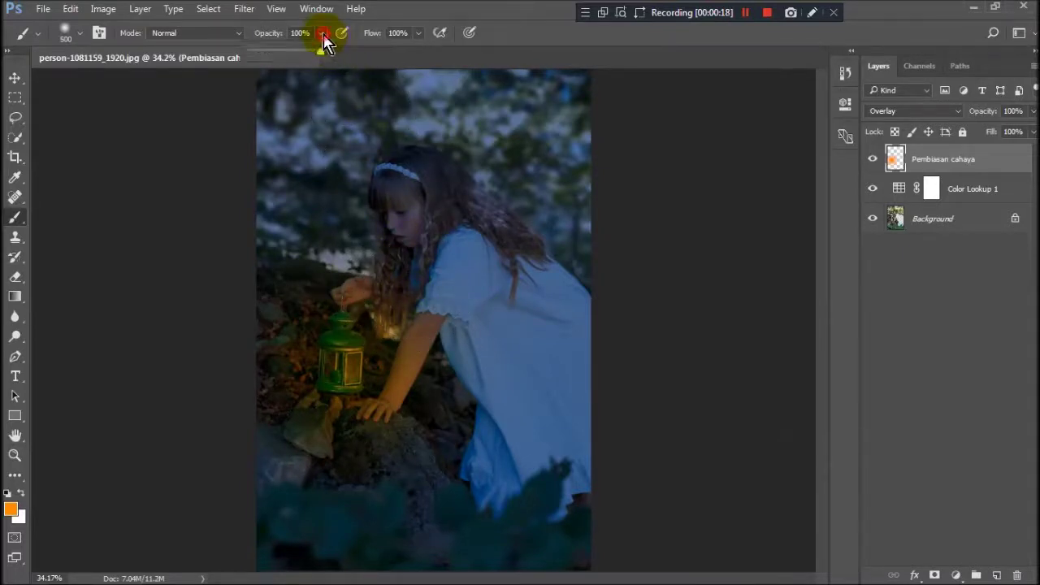
Lower brush opacity to 38% and paint orange light along the girl's arm
{"action": "left_click_drag", "start_coordinate": [320, 52], "coordinate": [279, 65]}
{"action": "left_click_drag", "start_coordinate": [418, 314], "coordinate": [446, 383]}
{"action": "key", "text": "["}
{"action": "key", "text": "["}
{"action": "mouse_move", "coordinate": [417, 279]}
{"action": "left_mouse_down"}
{"action": "mouse_move", "coordinate": [395, 225]}
{"action": "mouse_move", "coordinate": [402, 307]}
{"action": "left_mouse_up"}
{"action": "key", "text": "1"}
{"action": "key", "text": "]"}
{"action": "key", "text": "]"}
{"action": "key", "text": "]"}
{"action": "key", "text": "]"}
{"action": "key", "text": "]"}
{"action": "key", "text": "]"}
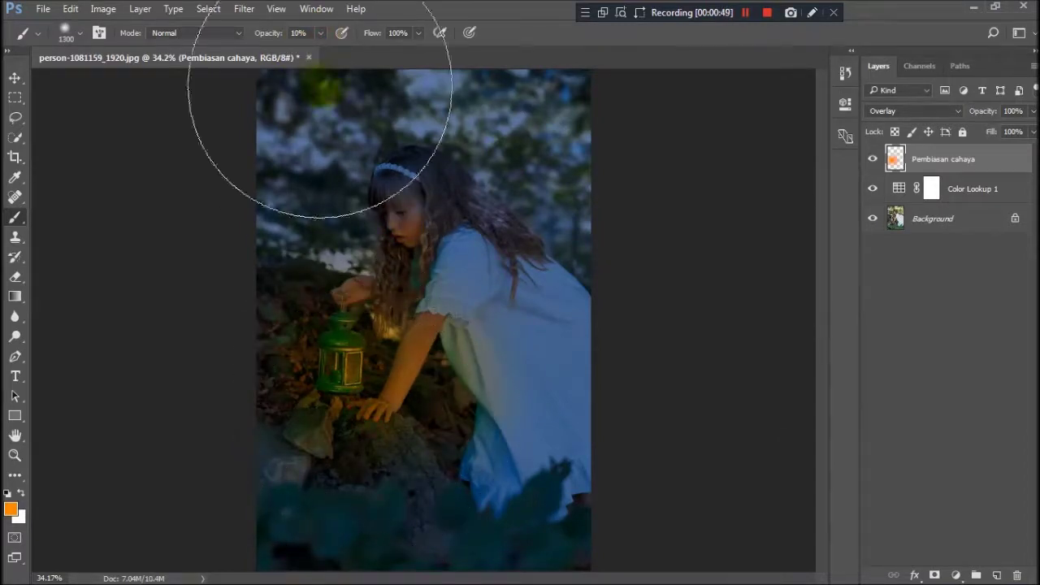
Set brush opacity to 29% and add soft light near the shoulder, undoing strokes on the sleeve
{"action": "left_click_drag", "start_coordinate": [321, 33], "coordinate": [334, 51]}
{"action": "left_click_drag", "start_coordinate": [357, 416], "coordinate": [365, 371]}
{"action": "key", "text": "["}
{"action": "key", "text": "["}
{"action": "key", "text": "["}
{"action": "left_click", "coordinate": [542, 325]}
{"action": "key", "text": "ctrl+z"}
{"action": "key", "text": "["}
{"action": "key", "text": "["}
{"action": "key", "text": "["}
{"action": "left_click_drag", "start_coordinate": [434, 281], "coordinate": [425, 281]}
{"action": "key", "text": "["}
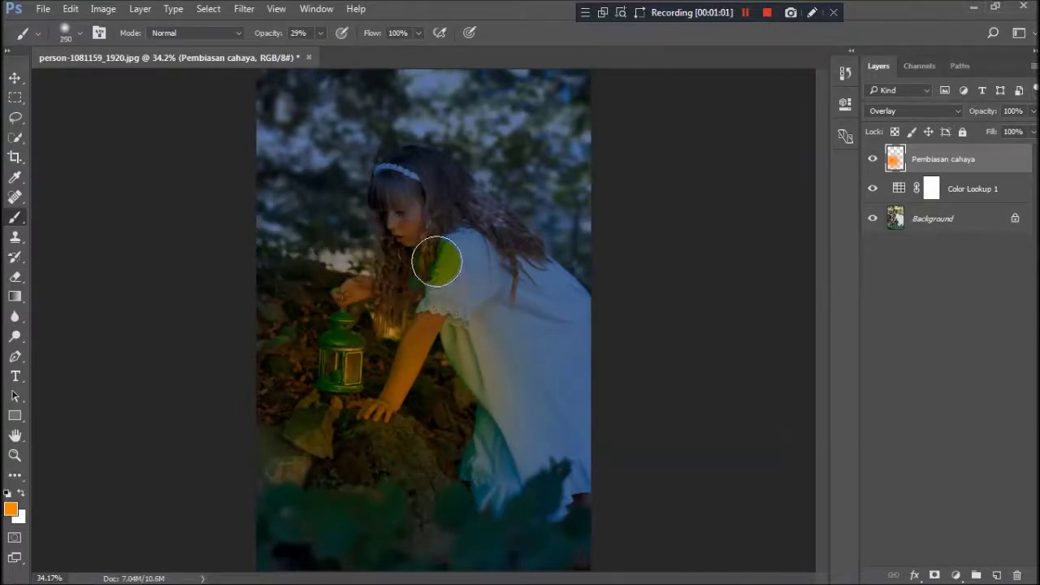
{"action": "left_click", "coordinate": [440, 260]}
{"action": "left_click_drag", "start_coordinate": [440, 260], "coordinate": [433, 321]}
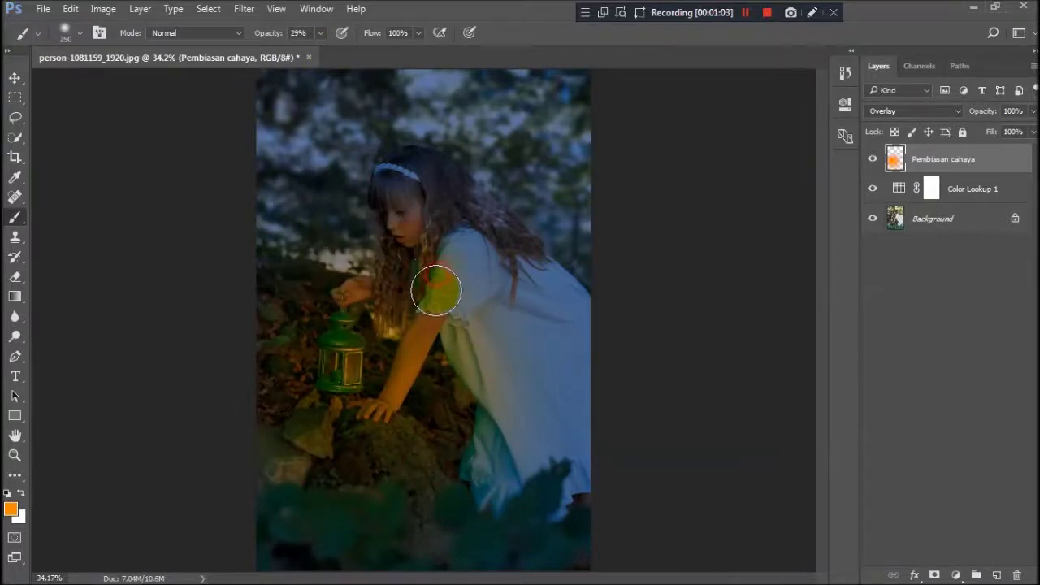
{"action": "key", "text": "ctrl+z"}
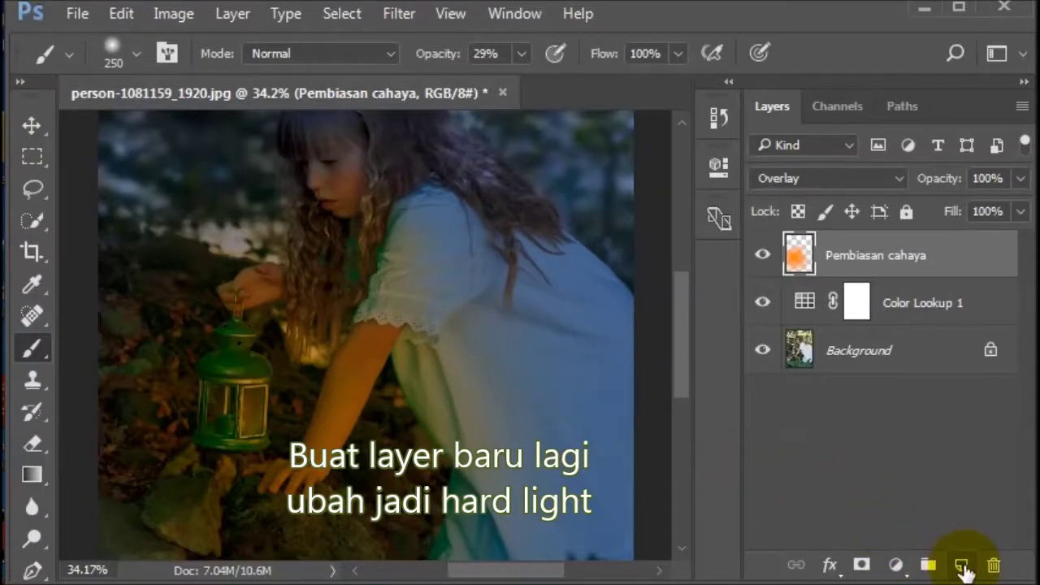
Add a Hard Light layer (Layer 1) and brush bright orange over the lantern glass
{"action": "left_click", "coordinate": [962, 567]}
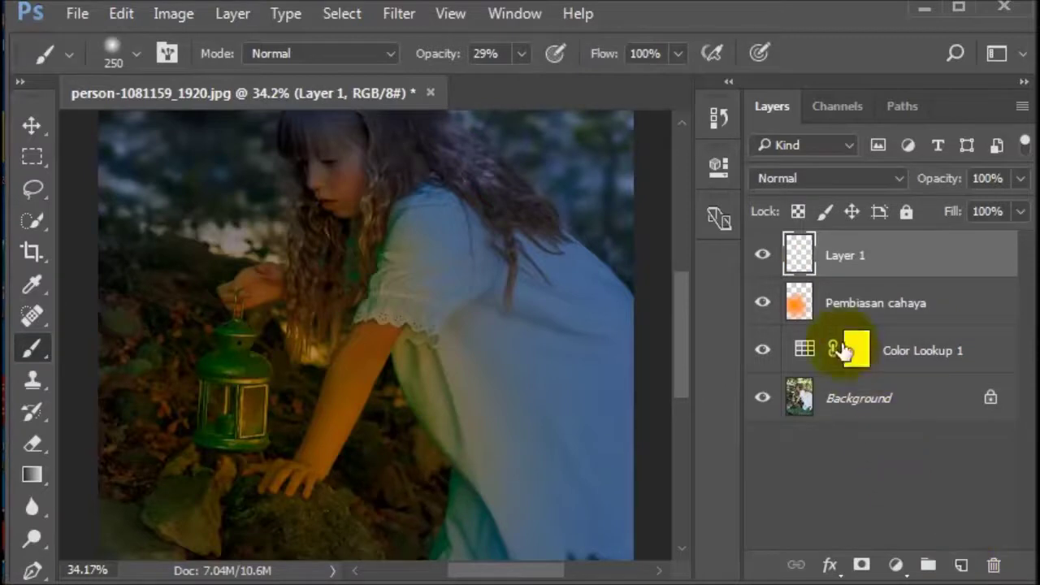
{"action": "left_click", "coordinate": [861, 179]}
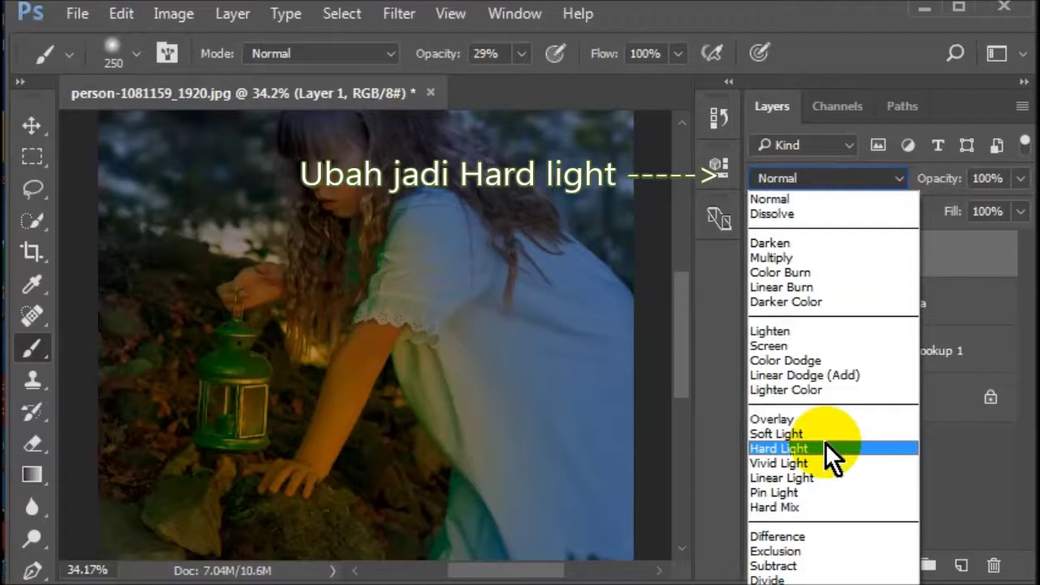
{"action": "left_click", "coordinate": [825, 447]}
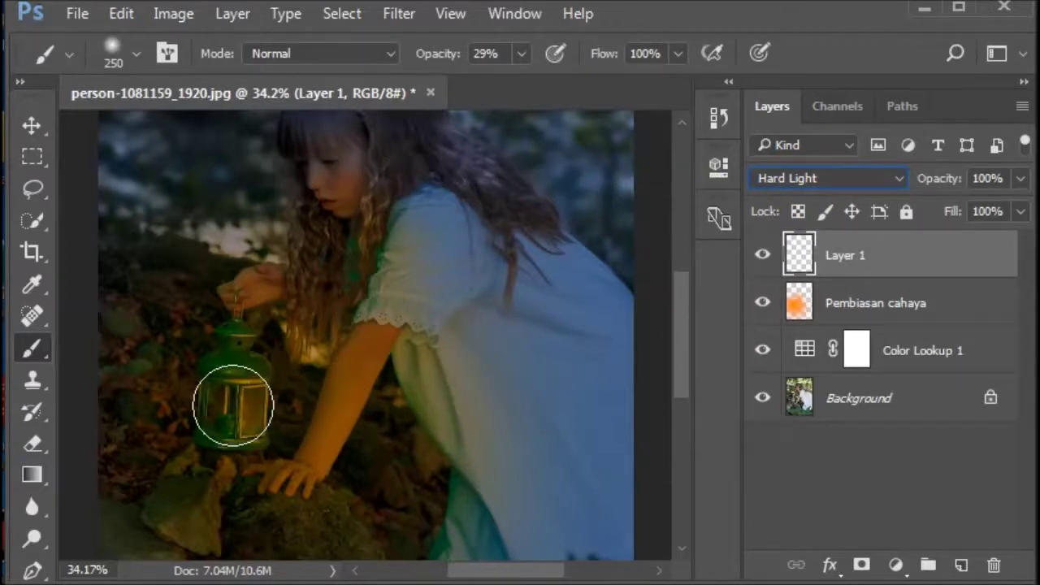
{"action": "left_click_drag", "start_coordinate": [236, 406], "coordinate": [229, 409]}
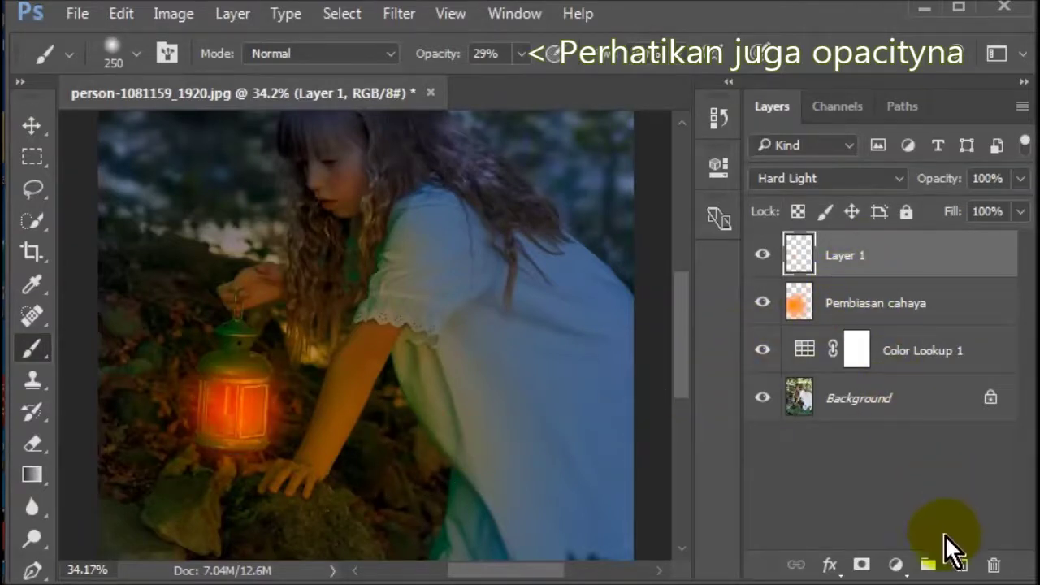
{"action": "left_click", "coordinate": [960, 564]}
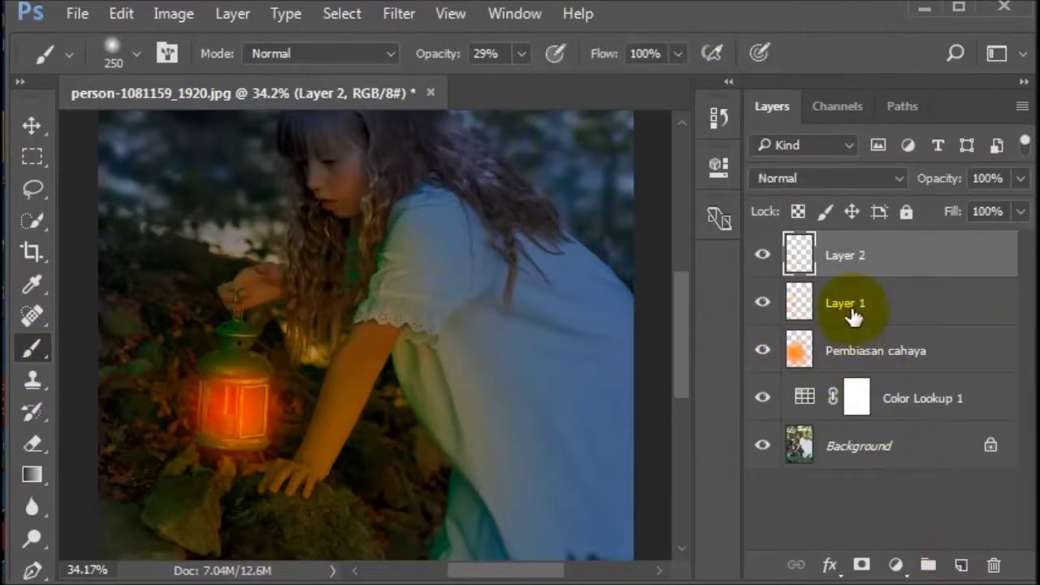
On Layer 2, set the foreground colour to bright yellow ffd800 and shrink the brush
{"action": "left_click", "coordinate": [850, 261]}
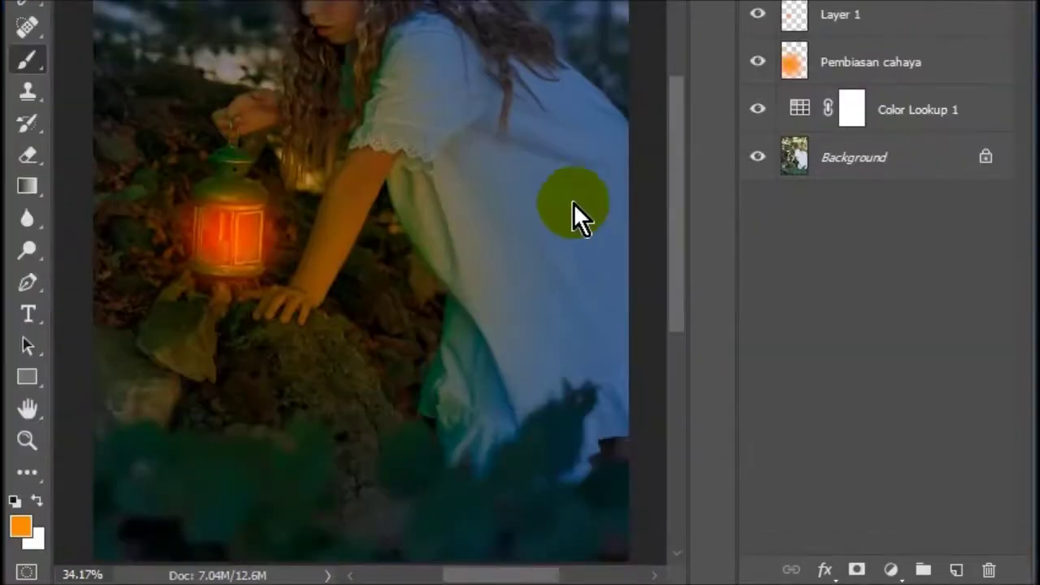
{"action": "left_click", "coordinate": [32, 532]}
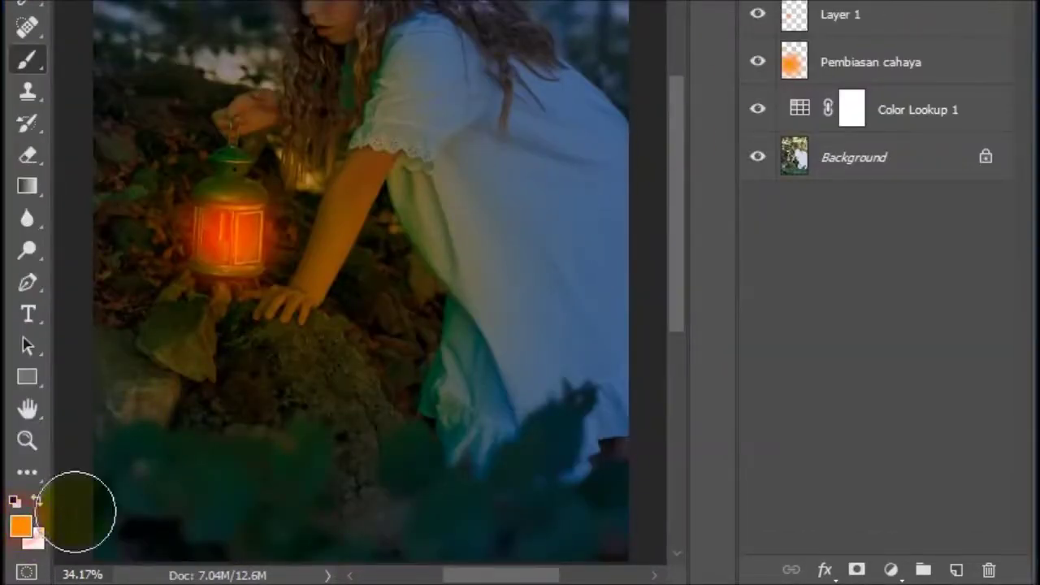
{"action": "left_click", "coordinate": [20, 526]}
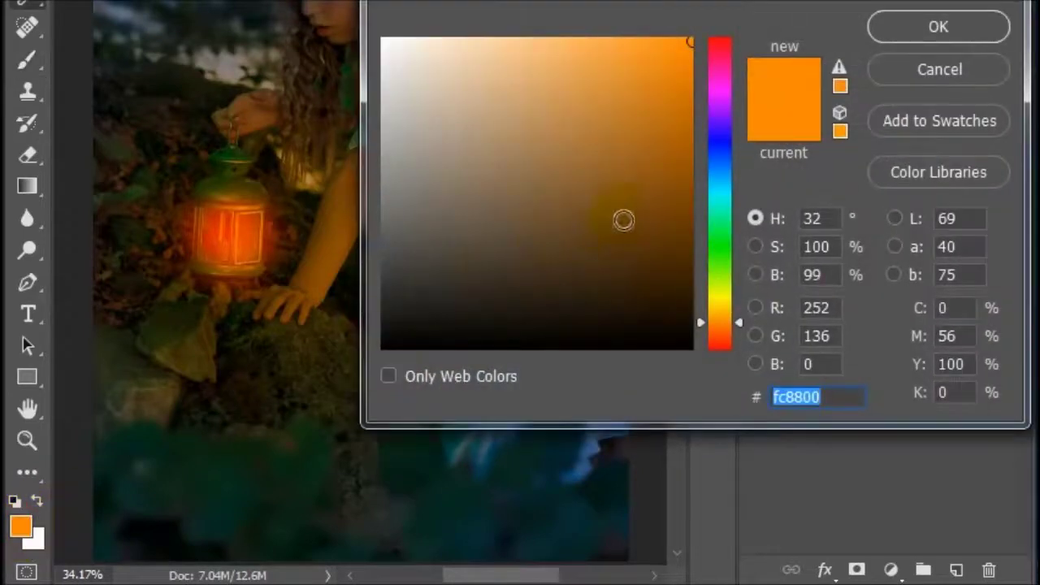
{"action": "left_click_drag", "start_coordinate": [722, 323], "coordinate": [744, 307]}
{"action": "left_click_drag", "start_coordinate": [685, 82], "coordinate": [691, 39]}
{"action": "left_click", "coordinate": [925, 28]}
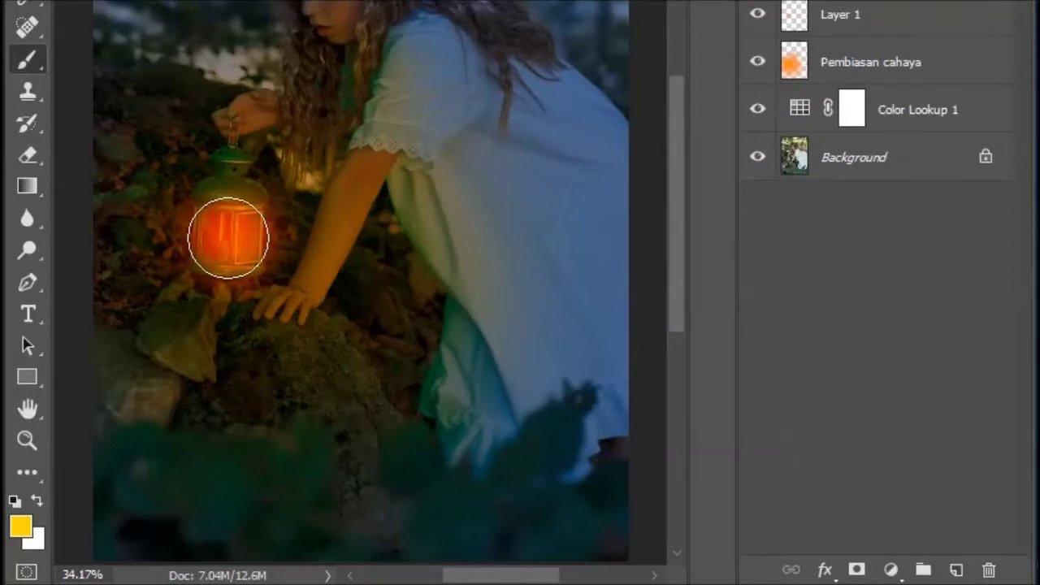
{"action": "key", "text": "bracketleft"}
{"action": "key", "text": "bracketleft"}
{"action": "key", "text": "bracketleft"}
{"action": "key", "text": "bracketleft"}
{"action": "key", "text": "bracketleft"}
{"action": "key", "text": "bracketleft"}
{"action": "key", "text": "bracketleft"}
Paint yellow strokes and dabs into the lantern's centre, upper glass and just below it
{"action": "left_click_drag", "start_coordinate": [230, 246], "coordinate": [230, 233]}
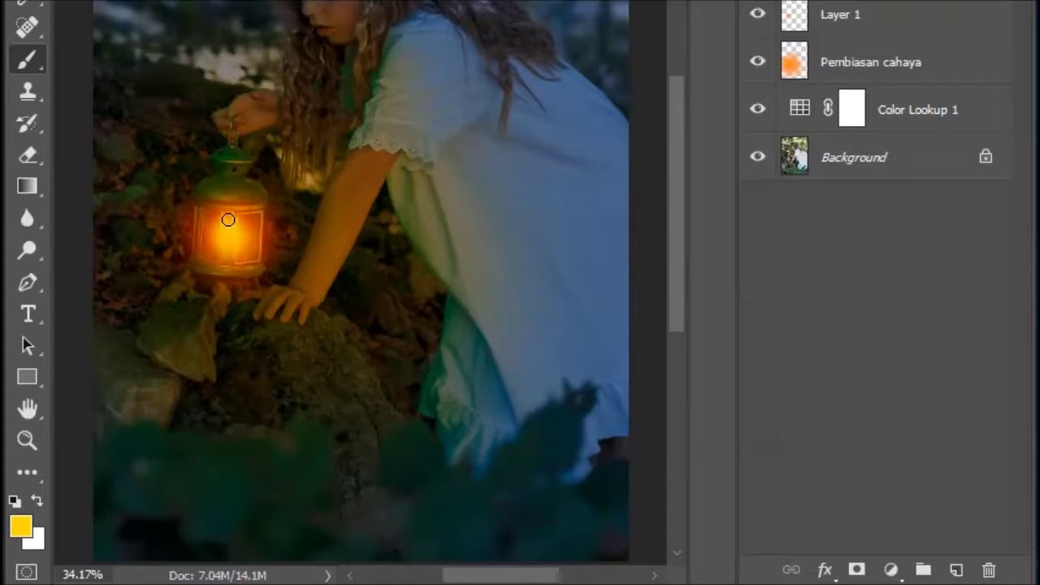
{"action": "left_click_drag", "start_coordinate": [226, 272], "coordinate": [221, 307]}
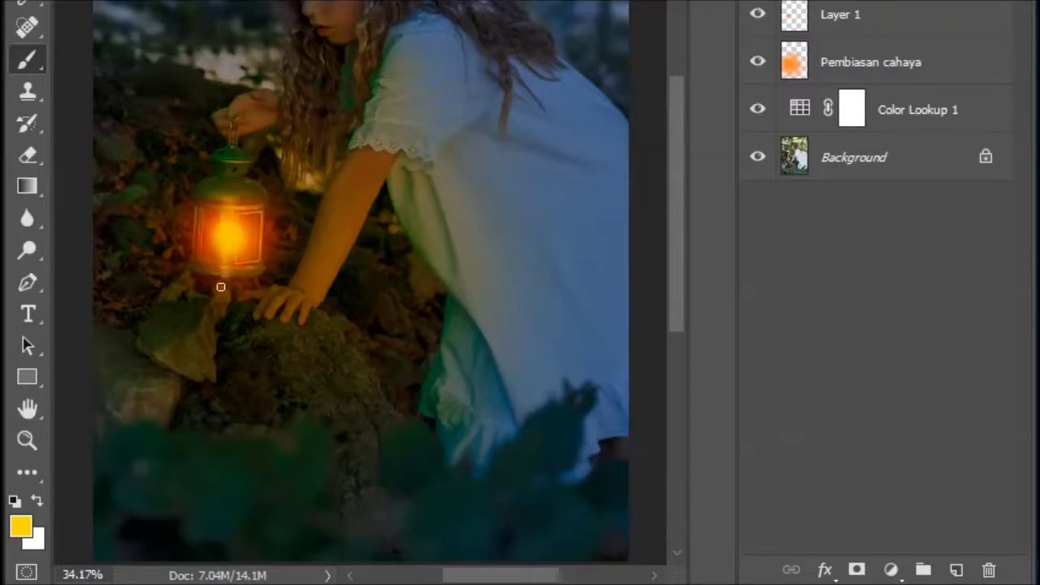
{"action": "mouse_move", "coordinate": [221, 237]}
{"action": "left_mouse_down"}
{"action": "mouse_move", "coordinate": [191, 237]}
{"action": "mouse_move", "coordinate": [249, 239]}
{"action": "mouse_move", "coordinate": [239, 235]}
{"action": "left_mouse_up"}
{"action": "mouse_move", "coordinate": [224, 197]}
{"action": "left_mouse_down"}
{"action": "mouse_move", "coordinate": [265, 203]}
{"action": "mouse_move", "coordinate": [197, 204]}
{"action": "left_mouse_up"}
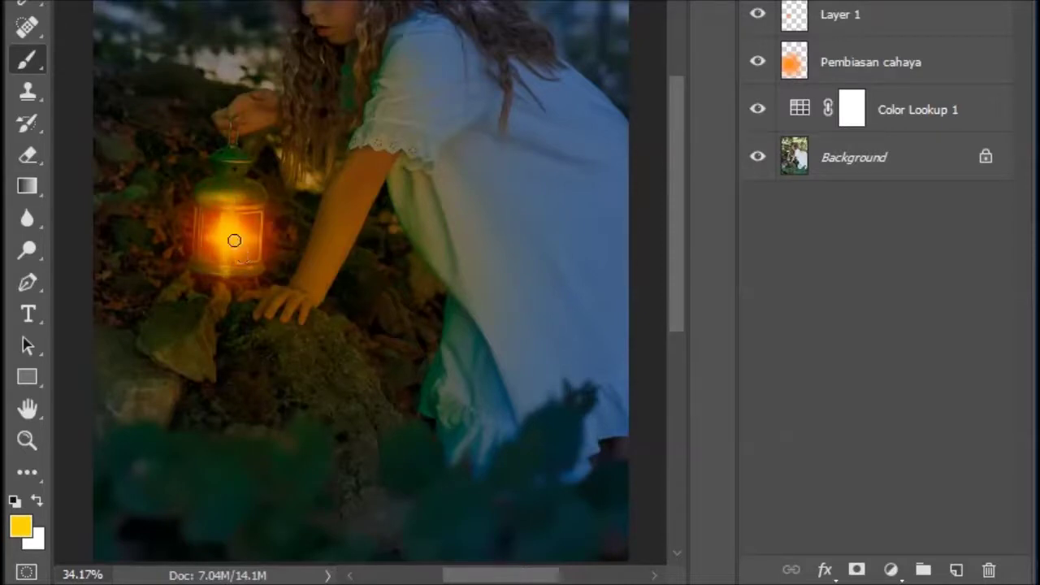
{"action": "left_click_drag", "start_coordinate": [234, 241], "coordinate": [201, 266]}
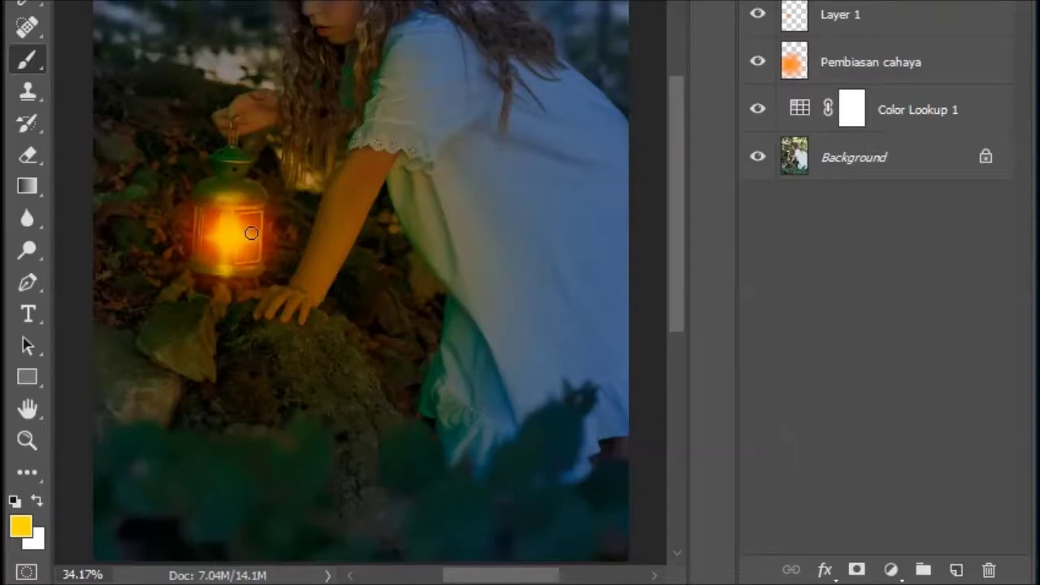
{"action": "left_click", "coordinate": [203, 236]}
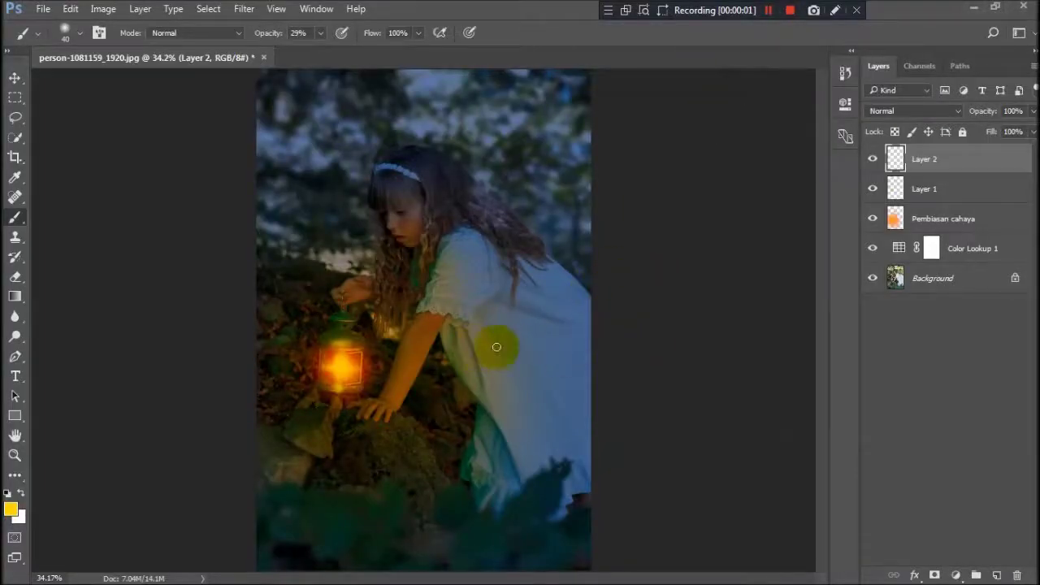
Drop Layer 2's opacity to about 66% to soften the yellow lantern core
{"action": "left_click", "coordinate": [1034, 132]}
{"action": "left_click_drag", "start_coordinate": [1034, 135], "coordinate": [1011, 141]}
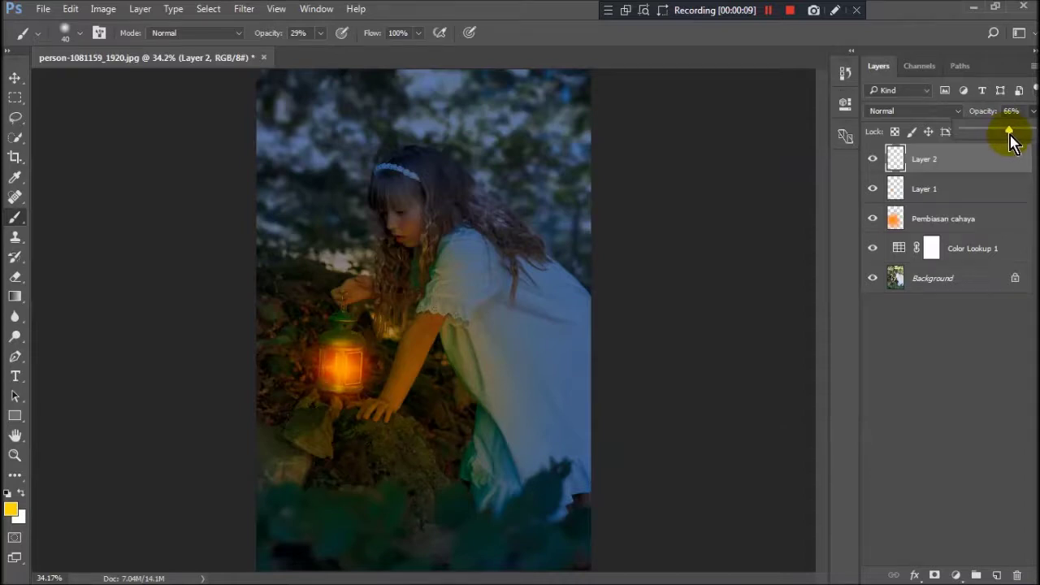
{"action": "left_click", "coordinate": [932, 221]}
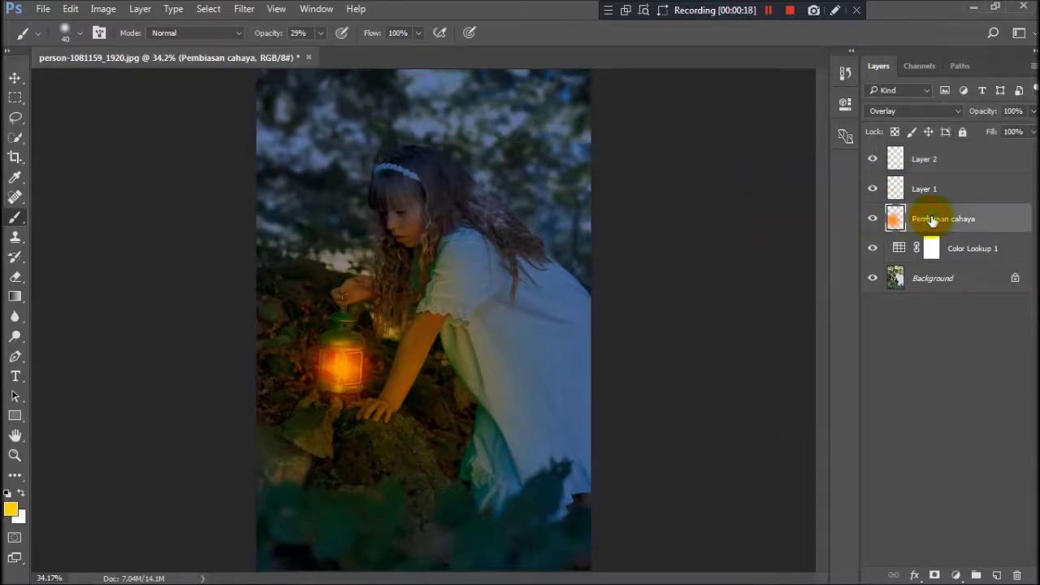
Set the foreground colour to a saturated orange (ff9600)
{"action": "left_click", "coordinate": [14, 514]}
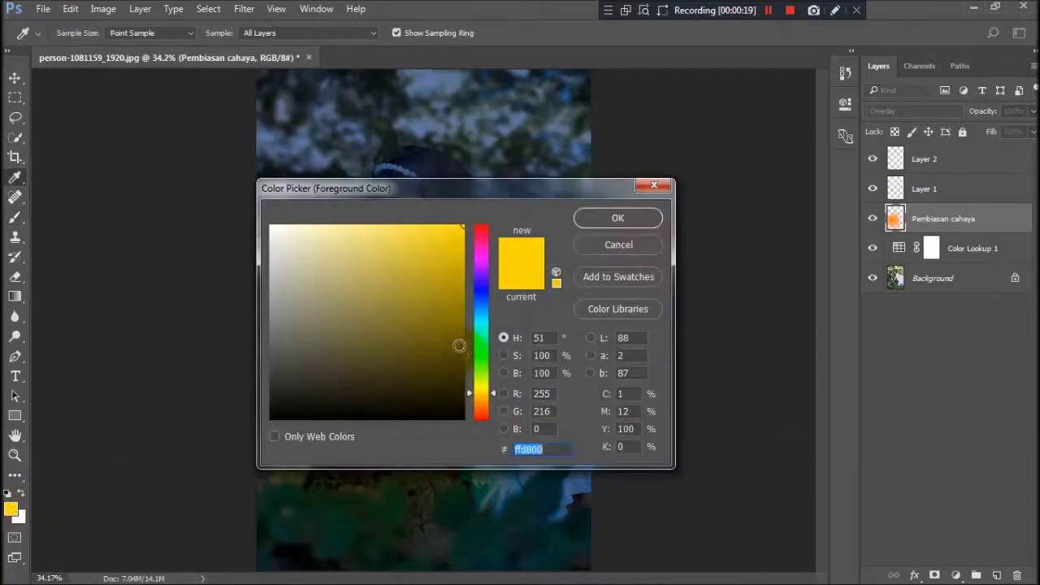
{"action": "left_click", "coordinate": [478, 401]}
{"action": "left_click", "coordinate": [461, 236]}
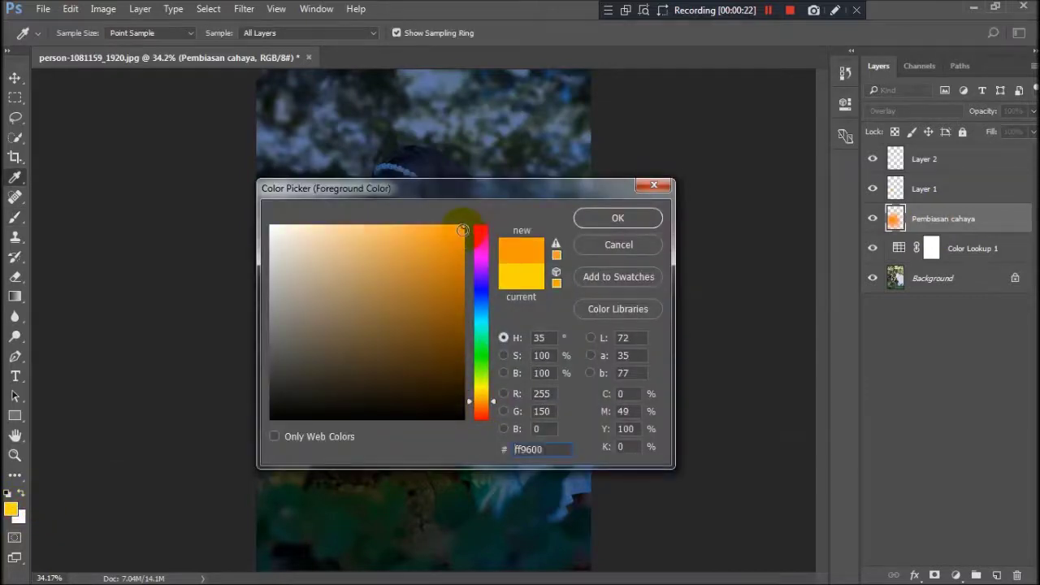
{"action": "left_click", "coordinate": [608, 230]}
Switch to the Brush at 29% opacity and enlarge it to a very large size
{"action": "key", "text": "b"}
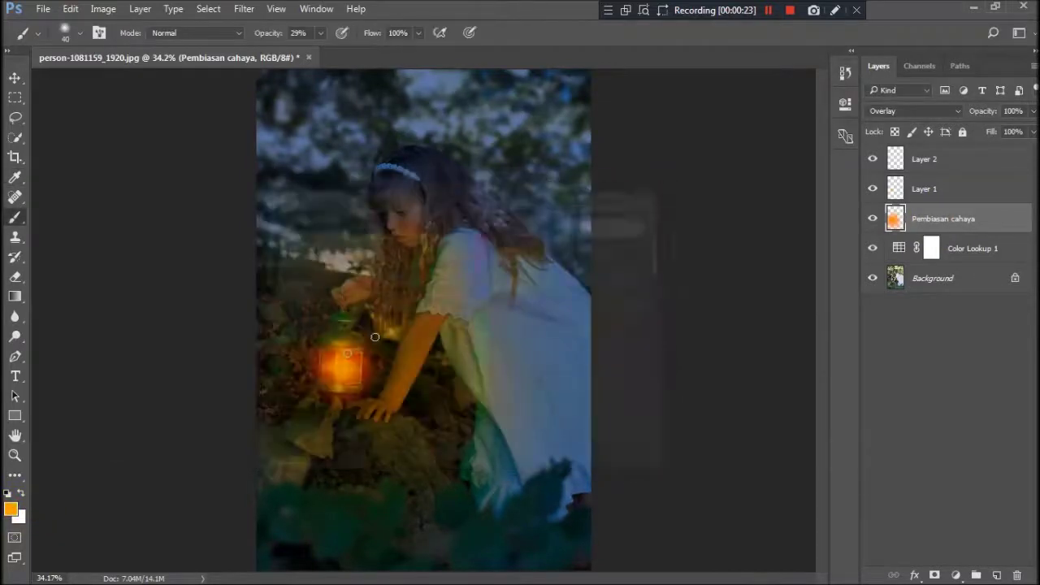
{"action": "key", "text": "Return"}
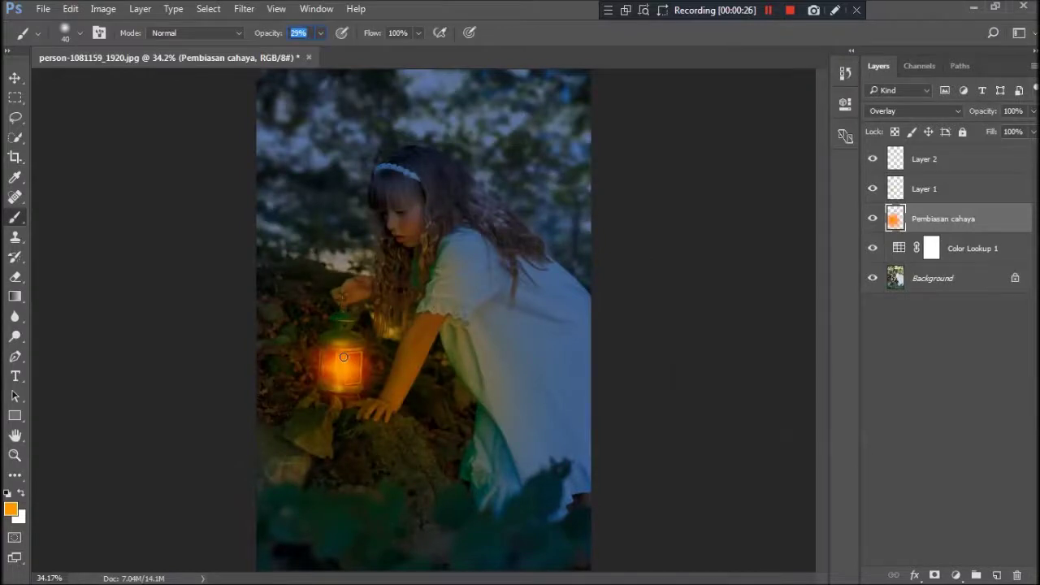
{"action": "key", "text": "Return"}
{"action": "key", "text": "bracketright"}
{"action": "key", "text": "bracketright"}
{"action": "key", "text": "bracketright"}
{"action": "key", "text": "bracketright"}
{"action": "key", "text": "bracketright"}
{"action": "key", "text": "bracketright"}
{"action": "key", "text": "bracketright"}
{"action": "key", "text": "bracketright"}
{"action": "key", "text": "bracketright"}
{"action": "key", "text": "bracketright"}
{"action": "key", "text": "bracketright"}
{"action": "key", "text": "bracketright"}
{"action": "key", "text": "bracketright"}
Paint broad soft orange dabs and strokes over the scene and the girl's dress on Pembiasan cahaya
{"action": "left_click", "coordinate": [362, 399]}
{"action": "left_click", "coordinate": [387, 415]}
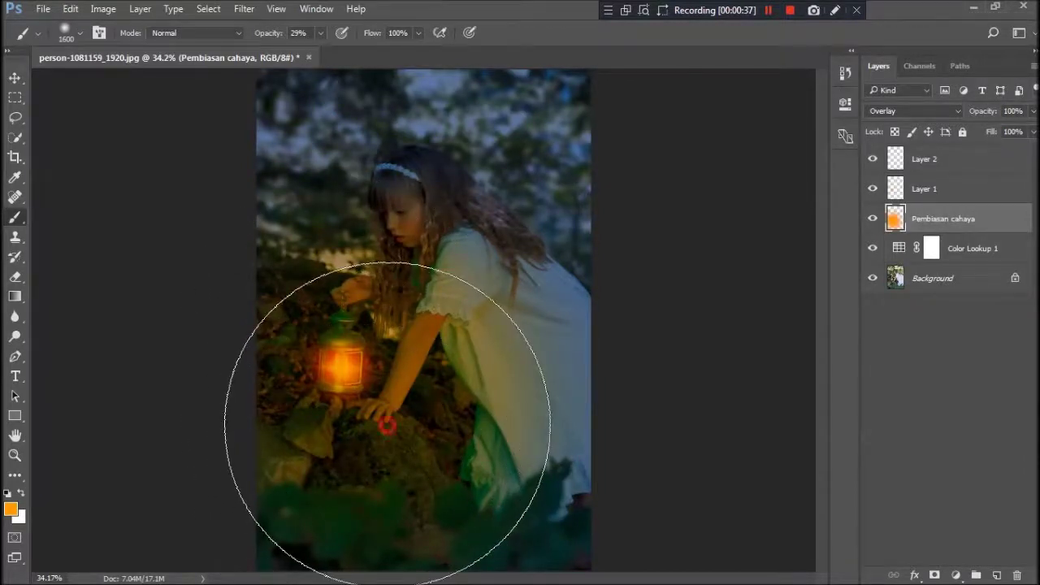
{"action": "left_click", "coordinate": [737, 286]}
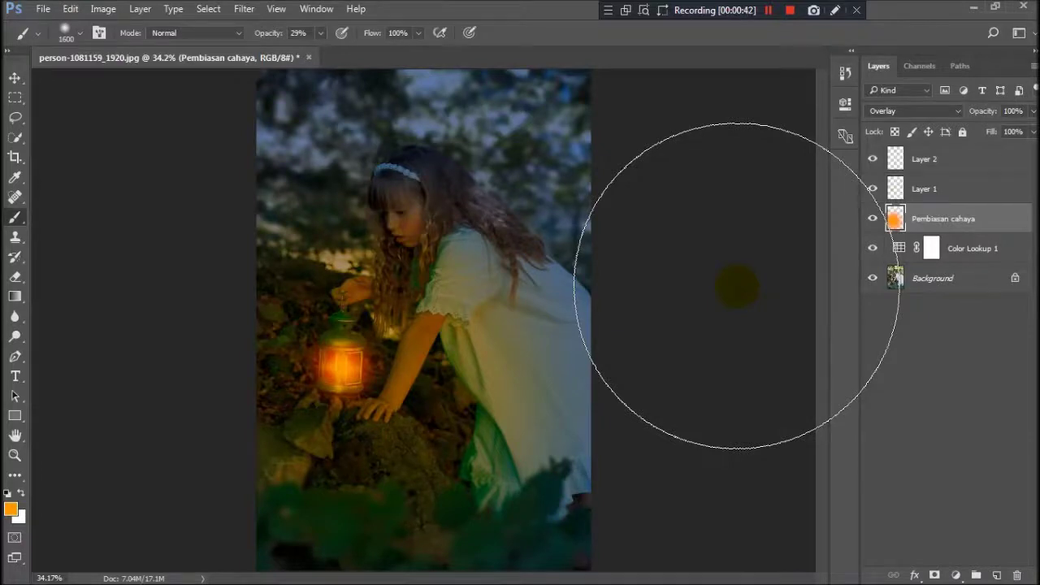
{"action": "left_click_drag", "start_coordinate": [488, 323], "coordinate": [431, 327]}
{"action": "key", "text": "bracketleft"}
{"action": "key", "text": "bracketleft"}
{"action": "key", "text": "bracketleft"}
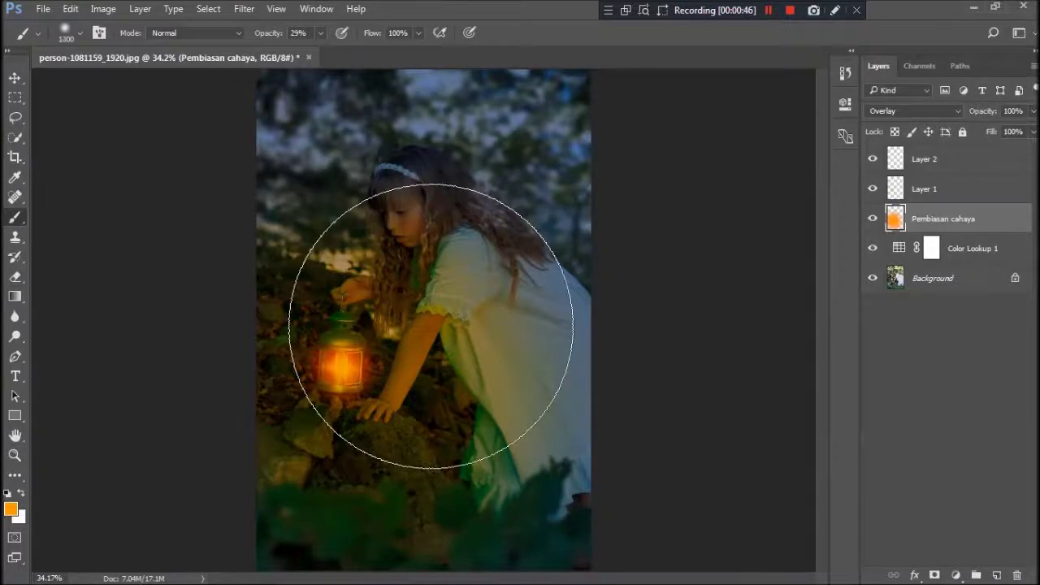